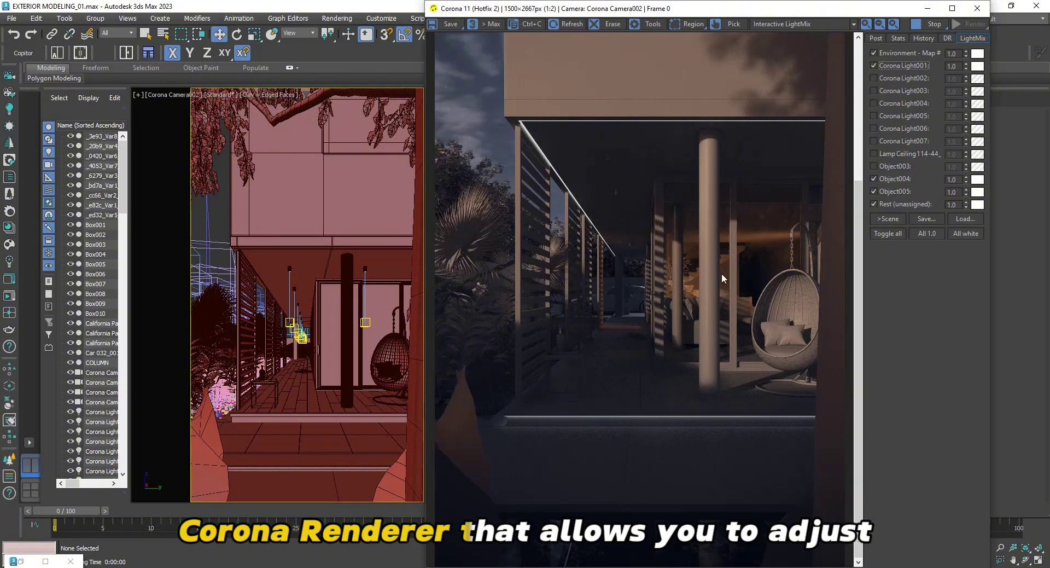
Step: Enable Corona Light002 through Corona Light007, the Lamp Ceiling light and Object003 in the LightMix
{"action": "left_click", "coordinate": [875, 78]}
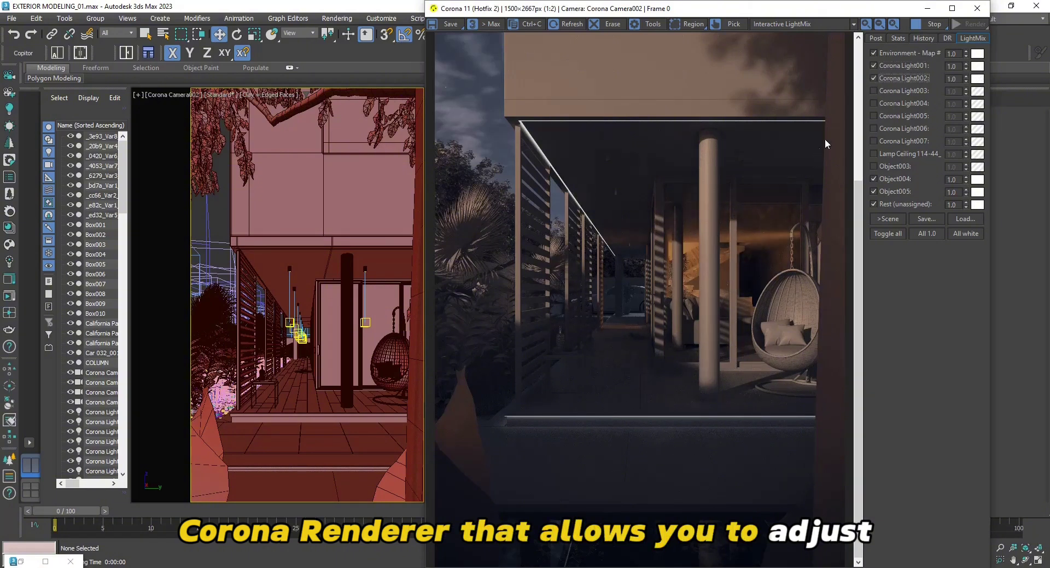
{"action": "left_click_drag", "start_coordinate": [858, 240], "coordinate": [863, 103]}
{"action": "scroll", "coordinate": [714, 245], "scroll_direction": "down", "scroll_amount": 1}
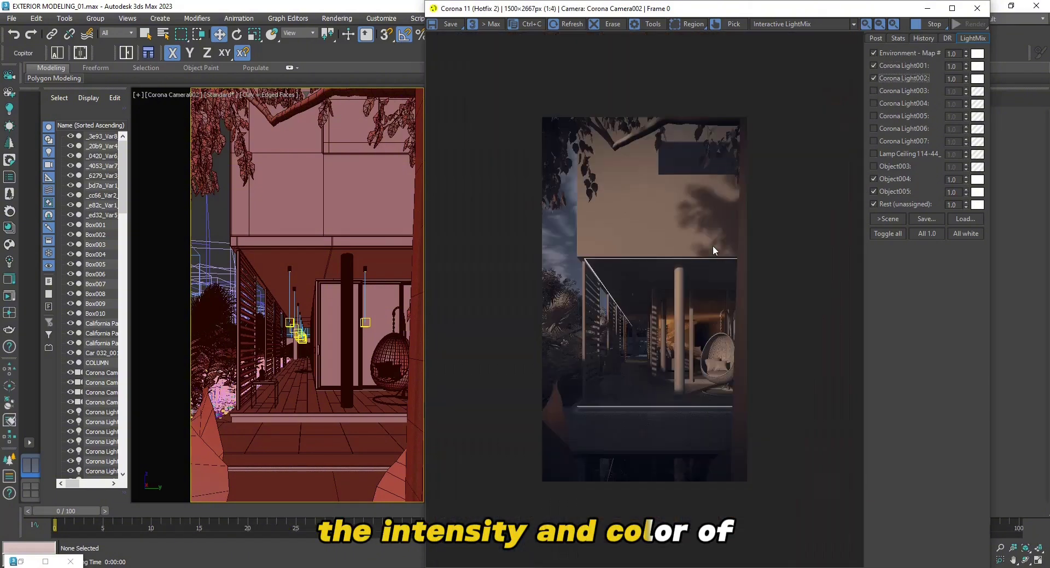
{"action": "left_click", "coordinate": [874, 91]}
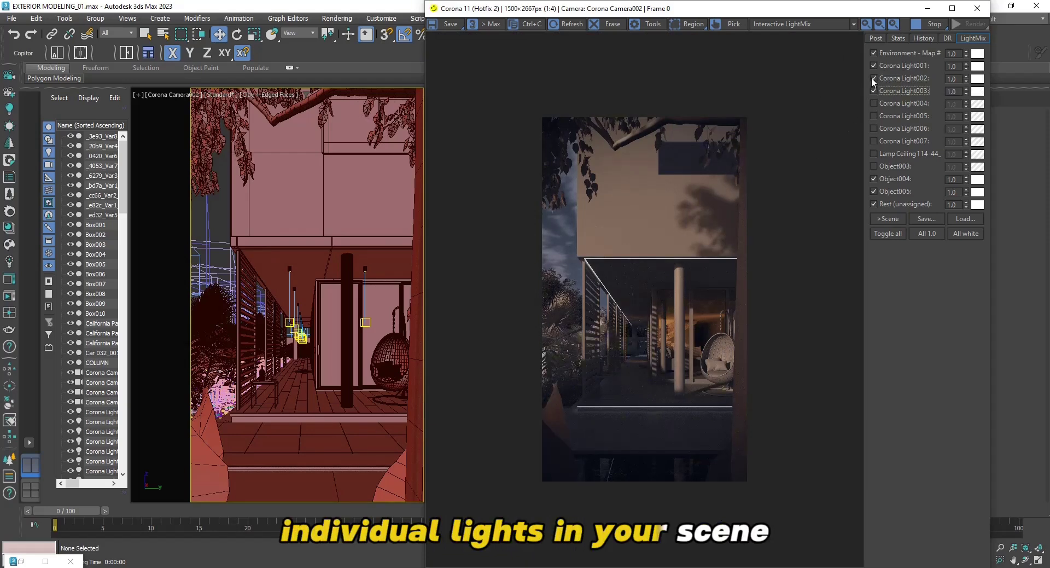
{"action": "left_click", "coordinate": [873, 103]}
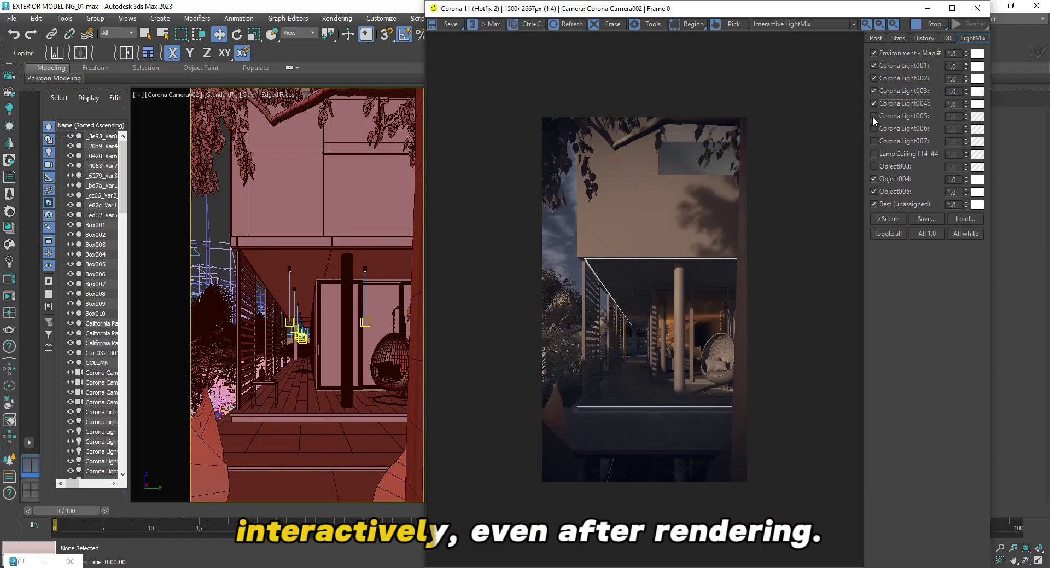
{"action": "left_click", "coordinate": [873, 116]}
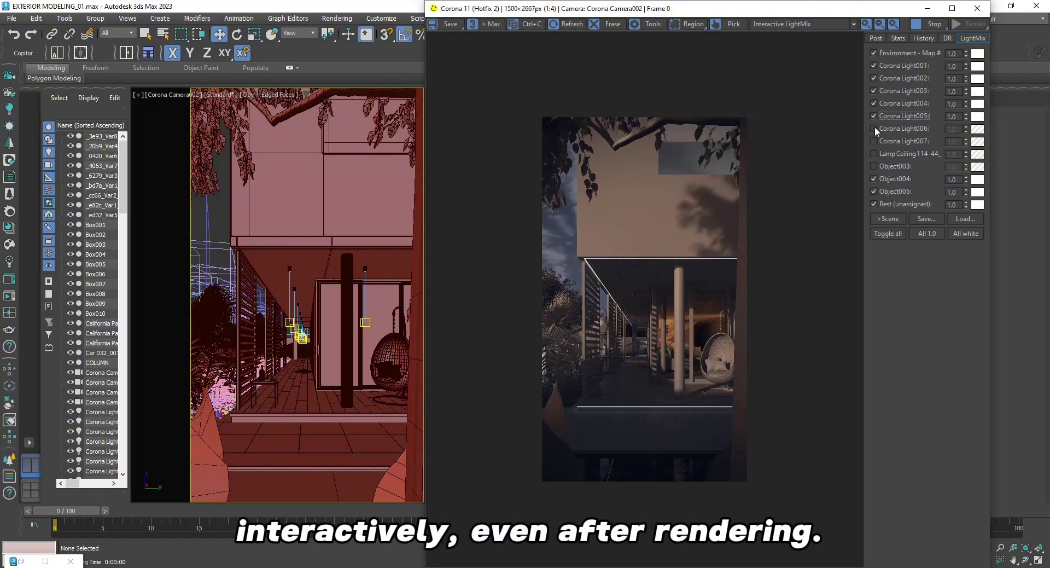
{"action": "left_click", "coordinate": [874, 128]}
{"action": "left_click", "coordinate": [873, 141]}
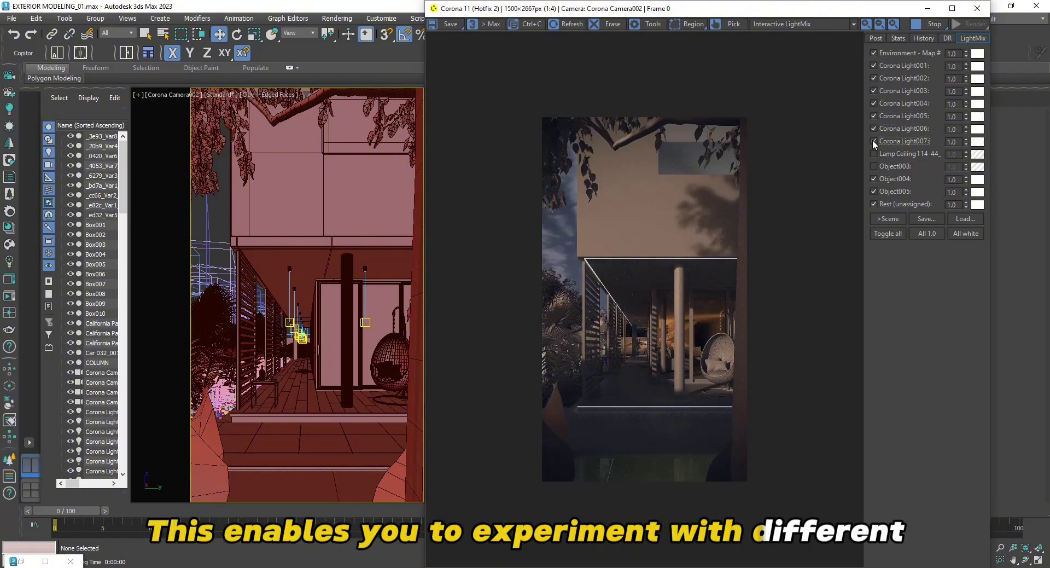
{"action": "left_click", "coordinate": [874, 154]}
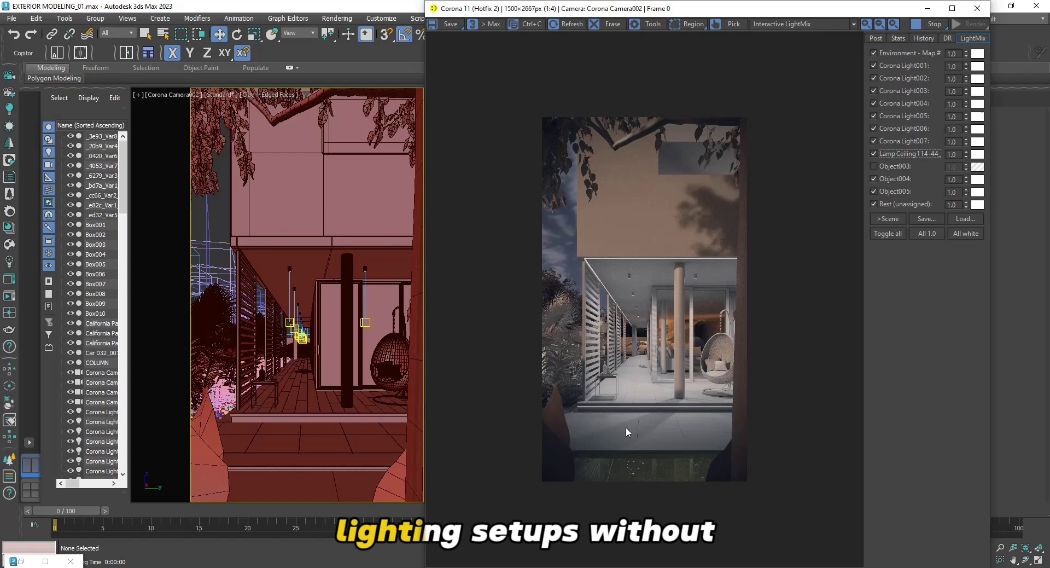
{"action": "left_click", "coordinate": [874, 166]}
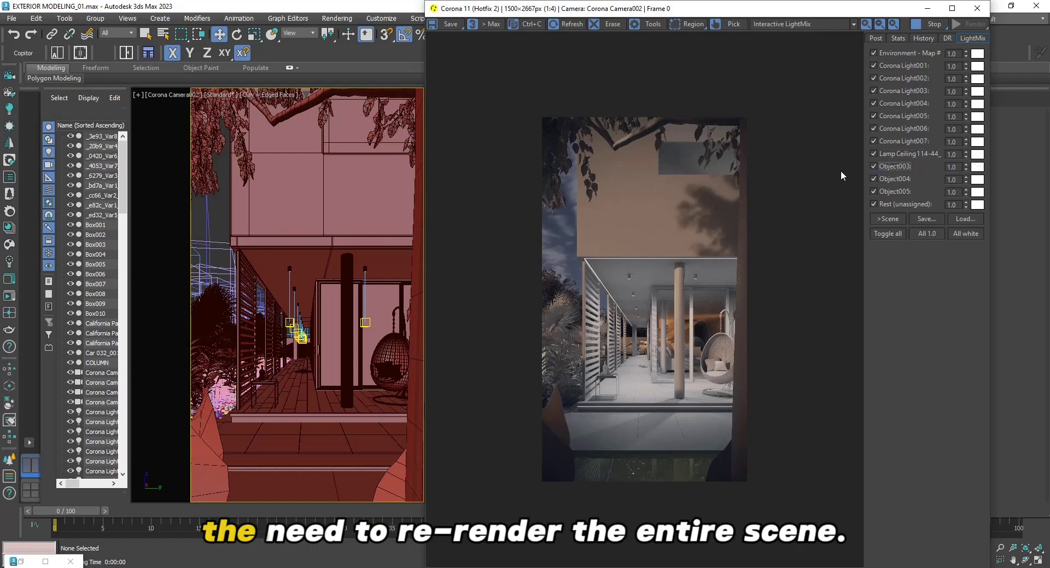
Step: Disable the Environment map, Corona Light001 through Corona Light005 and Corona Light007 in the LightMix
{"action": "left_click", "coordinate": [874, 53]}
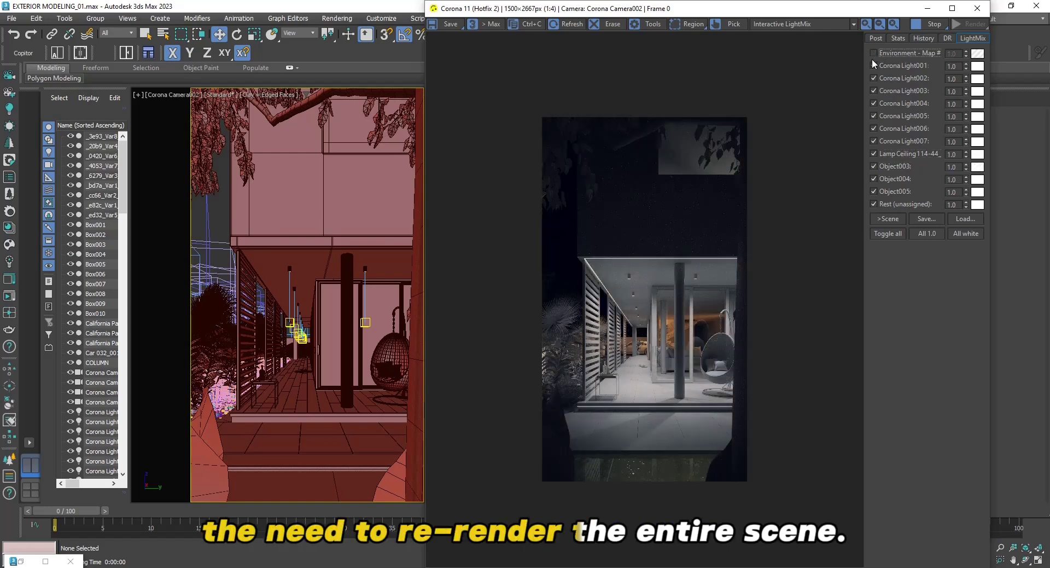
{"action": "left_click", "coordinate": [873, 65]}
{"action": "left_click", "coordinate": [874, 78]}
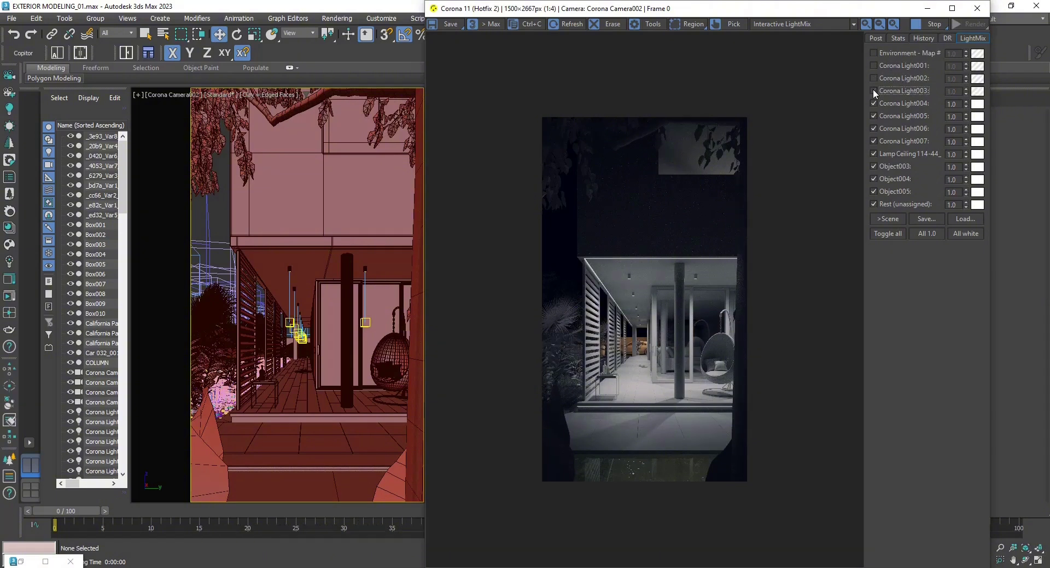
{"action": "left_click", "coordinate": [873, 90]}
{"action": "left_click", "coordinate": [873, 103]}
{"action": "left_click", "coordinate": [874, 115]}
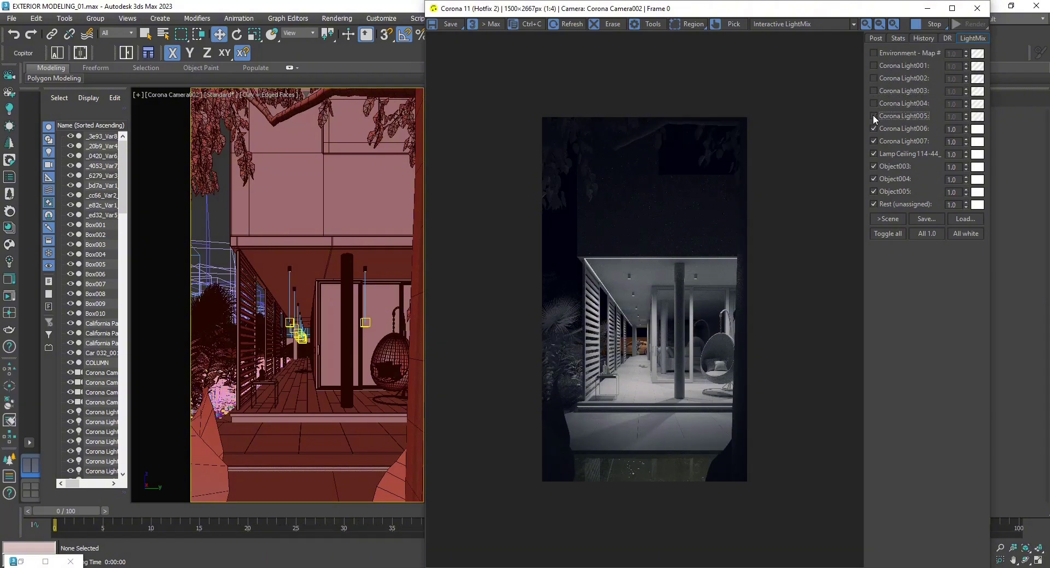
{"action": "left_click", "coordinate": [874, 141]}
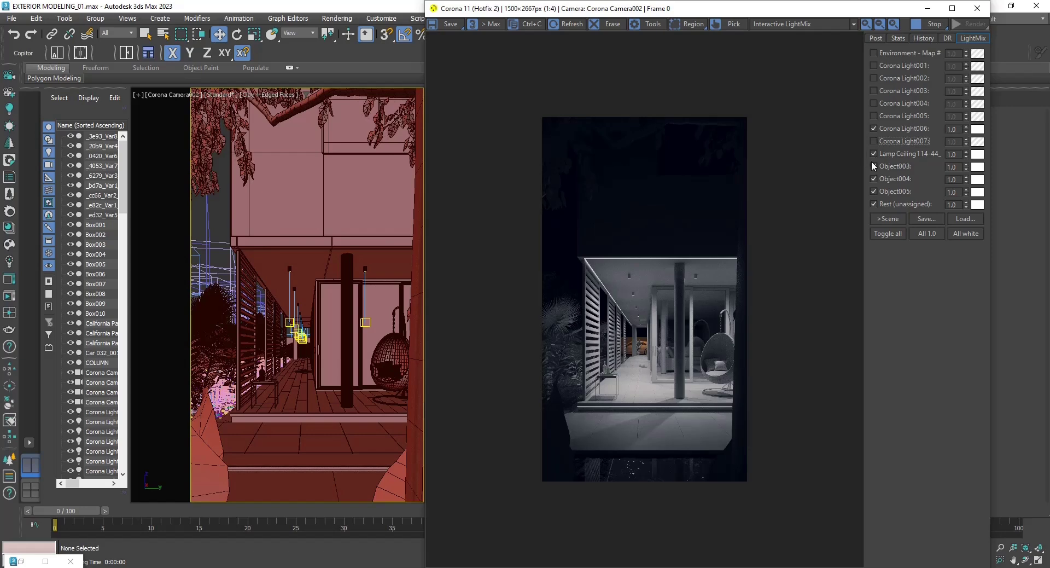
Step: Disable Object003, Object004, Object005, Corona Light006 and Rest (unassigned) to isolate the Lamp Ceiling light
{"action": "left_click", "coordinate": [874, 167]}
{"action": "left_click", "coordinate": [873, 179]}
{"action": "left_click", "coordinate": [874, 192]}
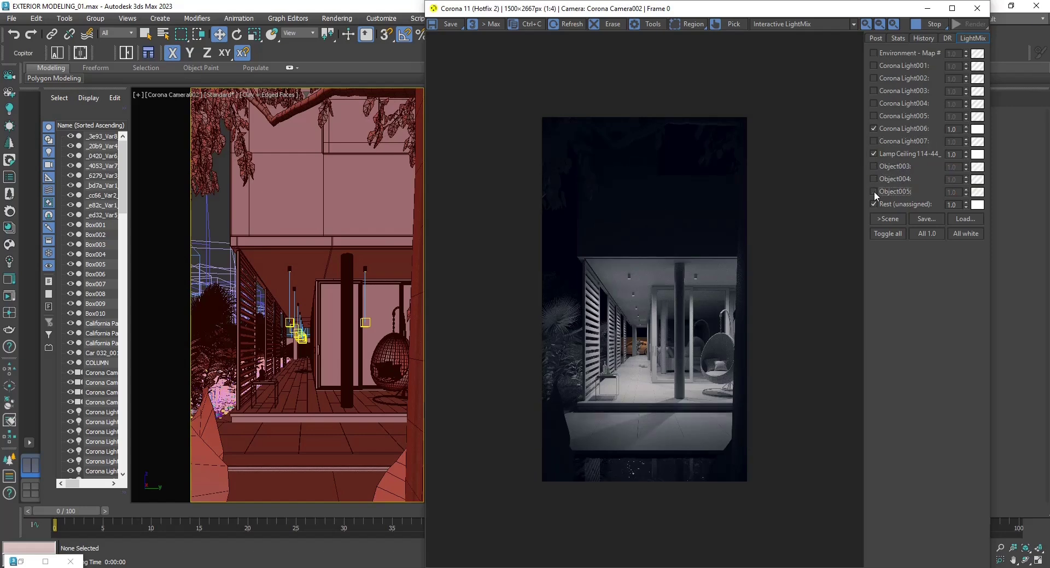
{"action": "left_click", "coordinate": [873, 129]}
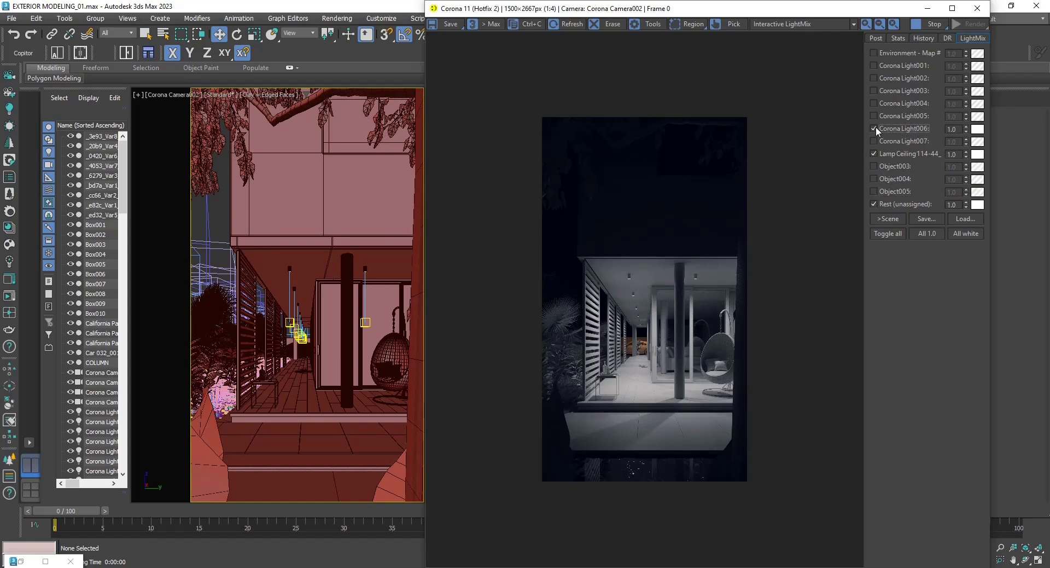
{"action": "left_click", "coordinate": [874, 204]}
{"action": "scroll", "coordinate": [618, 436], "scroll_direction": "up", "scroll_amount": 1}
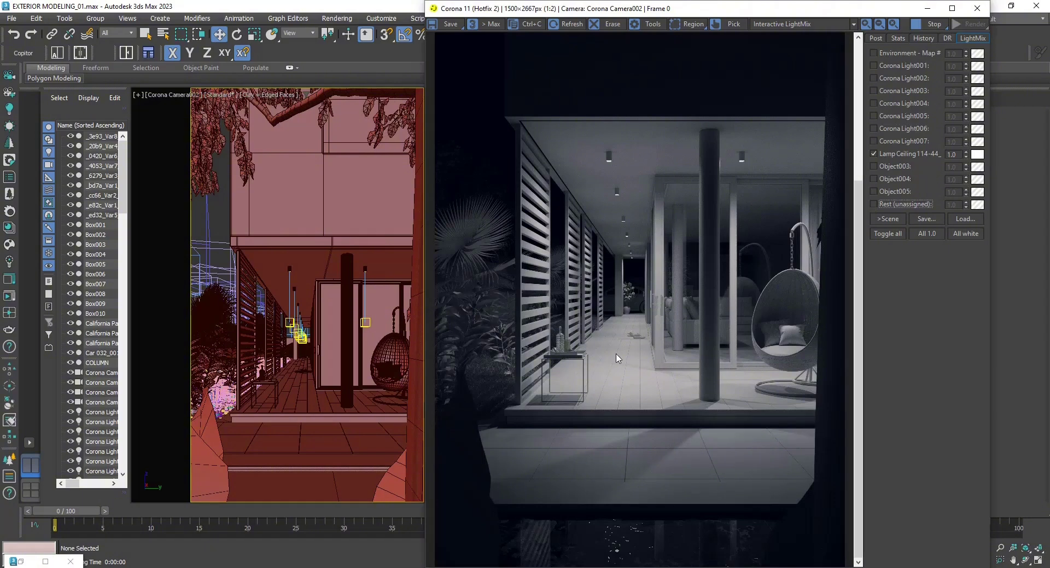
Step: Enable the Environment map, Object004 and Object005 alongside the Lamp Ceiling light
{"action": "left_click", "coordinate": [874, 53]}
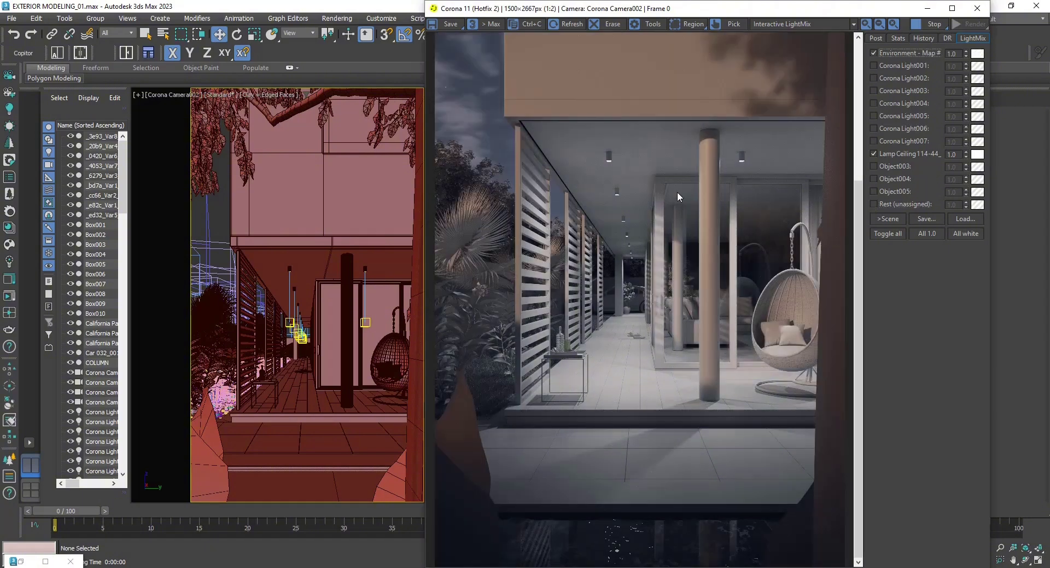
{"action": "scroll", "coordinate": [678, 159], "scroll_direction": "down", "scroll_amount": 2}
{"action": "scroll", "coordinate": [607, 178], "scroll_direction": "up", "scroll_amount": 2}
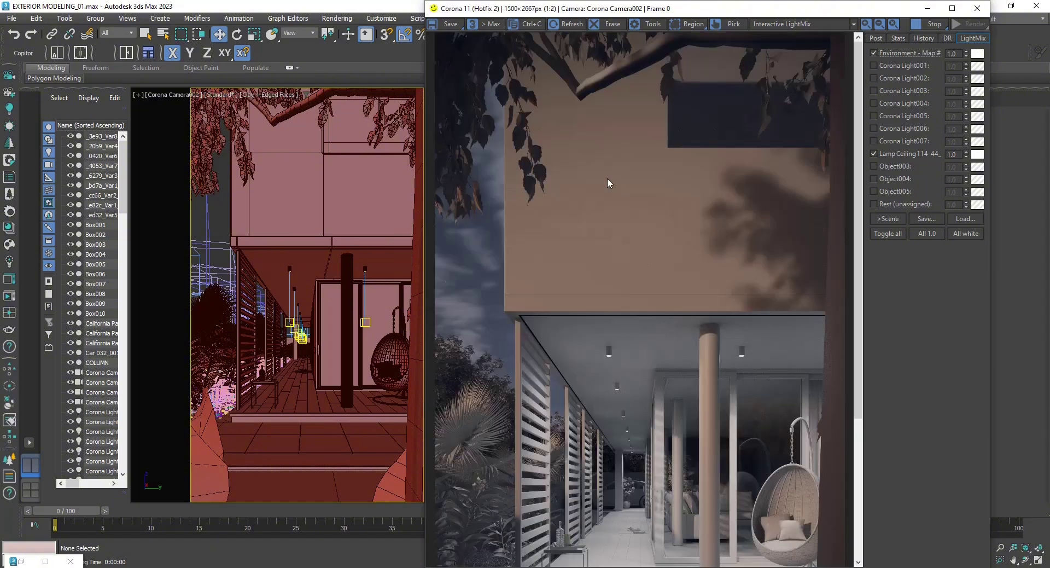
{"action": "scroll", "coordinate": [607, 179], "scroll_direction": "down", "scroll_amount": 1}
{"action": "left_click", "coordinate": [874, 179]}
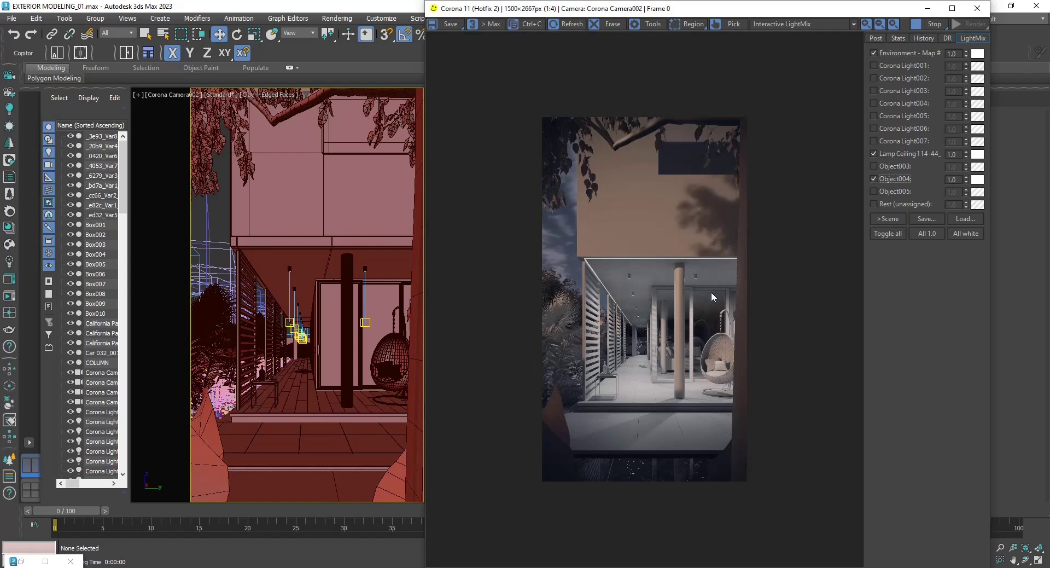
{"action": "left_click", "coordinate": [873, 192]}
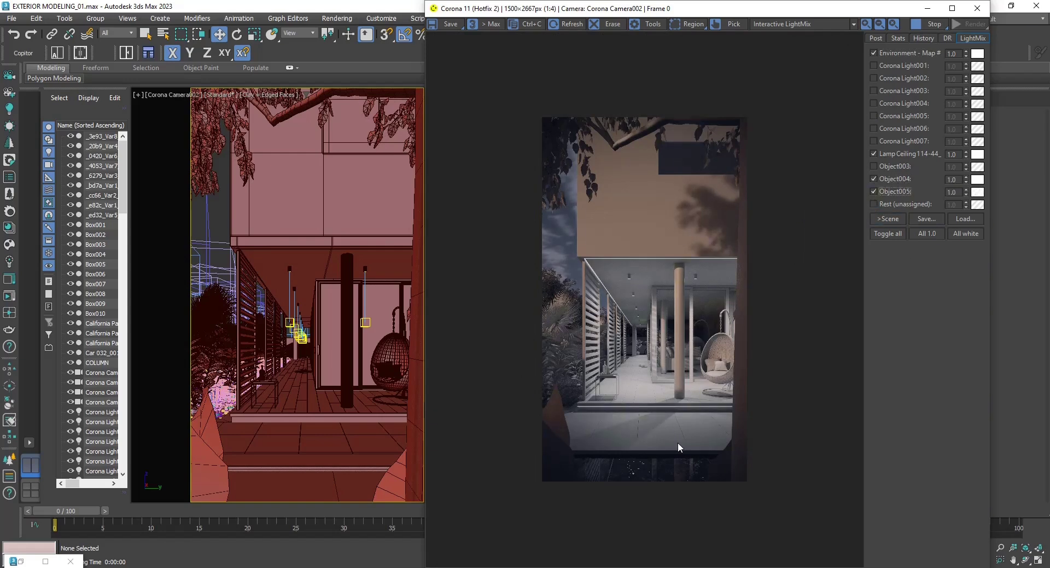
Step: Preview Corona Light007 on and off, and enable Corona Light006, Corona Light005 and Corona Light003
{"action": "left_click", "coordinate": [873, 140]}
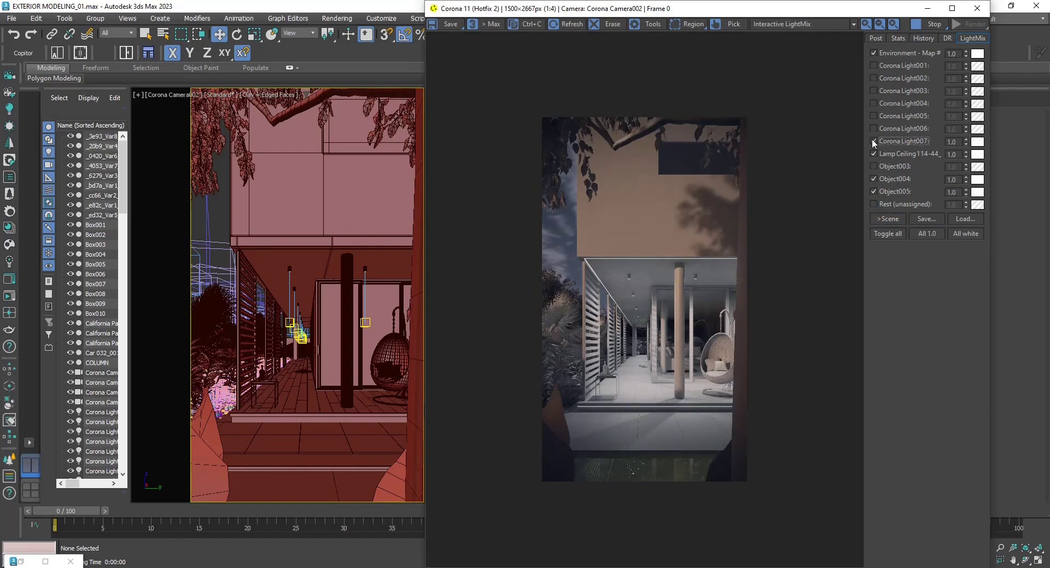
{"action": "left_click", "coordinate": [872, 139]}
{"action": "left_click", "coordinate": [875, 126]}
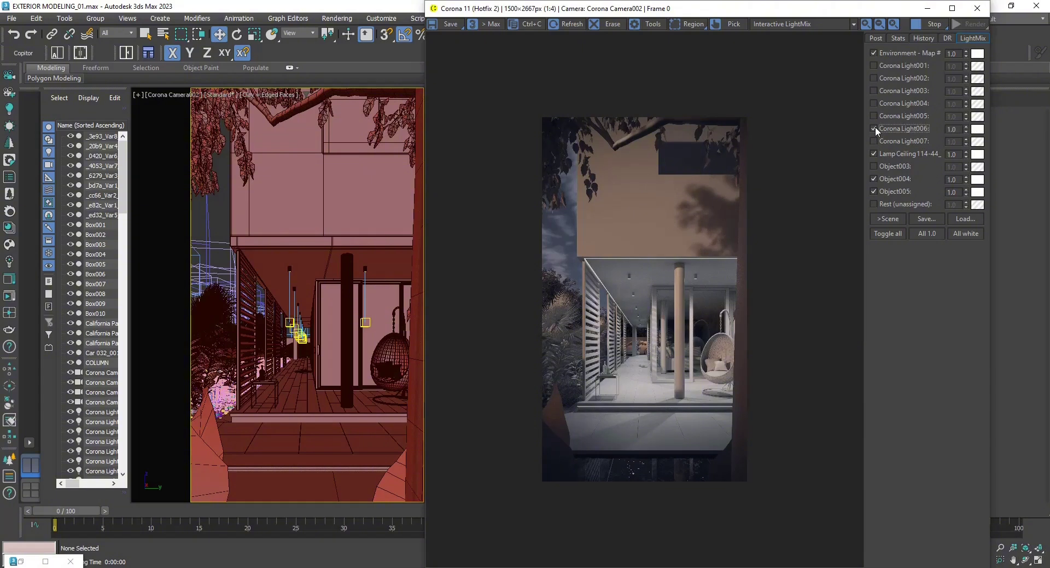
{"action": "left_click", "coordinate": [874, 116]}
{"action": "left_click", "coordinate": [873, 91]}
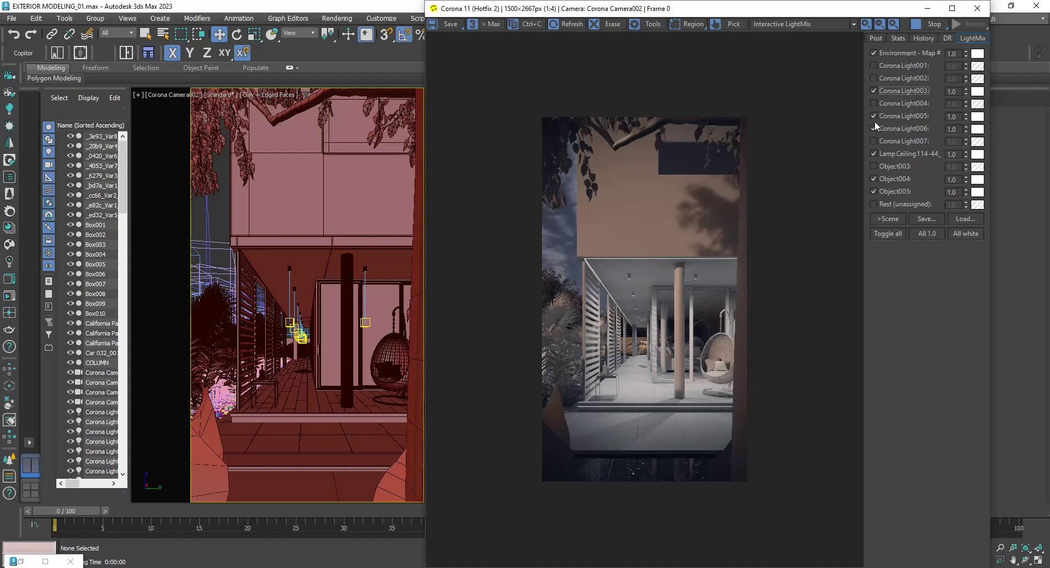
Step: Disable Corona Light003, 005 and 006, the Lamp Ceiling light, Object004 and Object005, keeping only the Environment map active
{"action": "left_click", "coordinate": [874, 117]}
{"action": "left_click", "coordinate": [874, 128]}
{"action": "left_click", "coordinate": [874, 154]}
{"action": "left_click", "coordinate": [874, 179]}
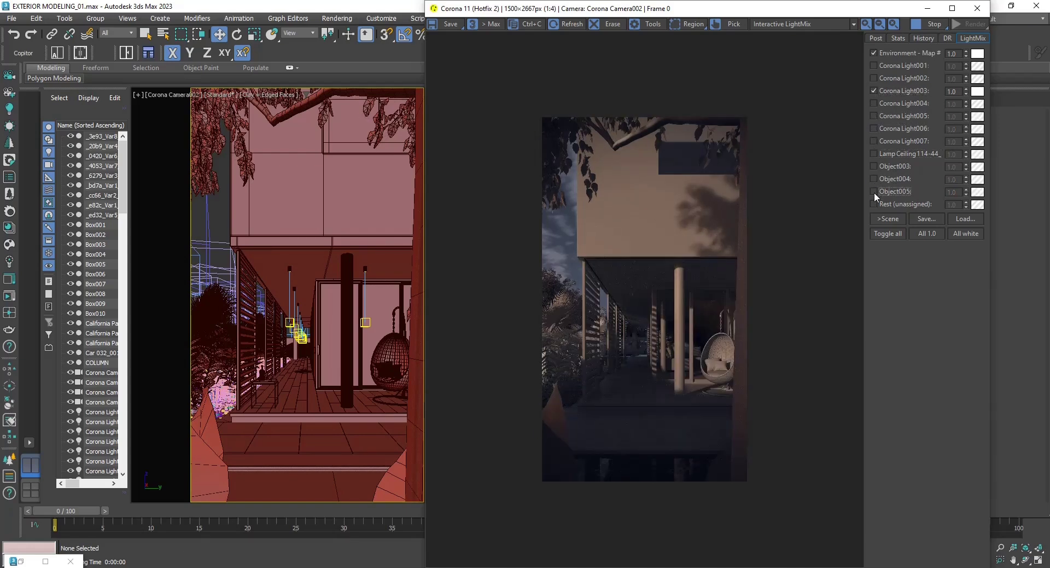
{"action": "left_click", "coordinate": [873, 192]}
{"action": "scroll", "coordinate": [540, 385], "scroll_direction": "up", "scroll_amount": 2}
{"action": "left_click", "coordinate": [873, 90]}
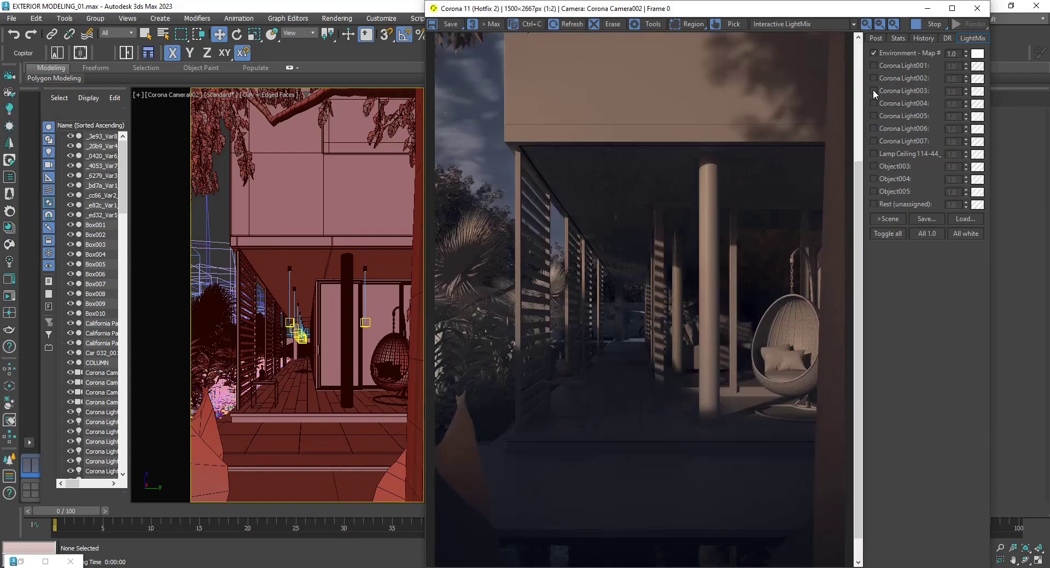
Step: Preview the individual effect of Corona Light003, 002, 005, 006 and 007 by switching each one on and off in turn
{"action": "left_click", "coordinate": [873, 91]}
{"action": "left_click", "coordinate": [873, 91]}
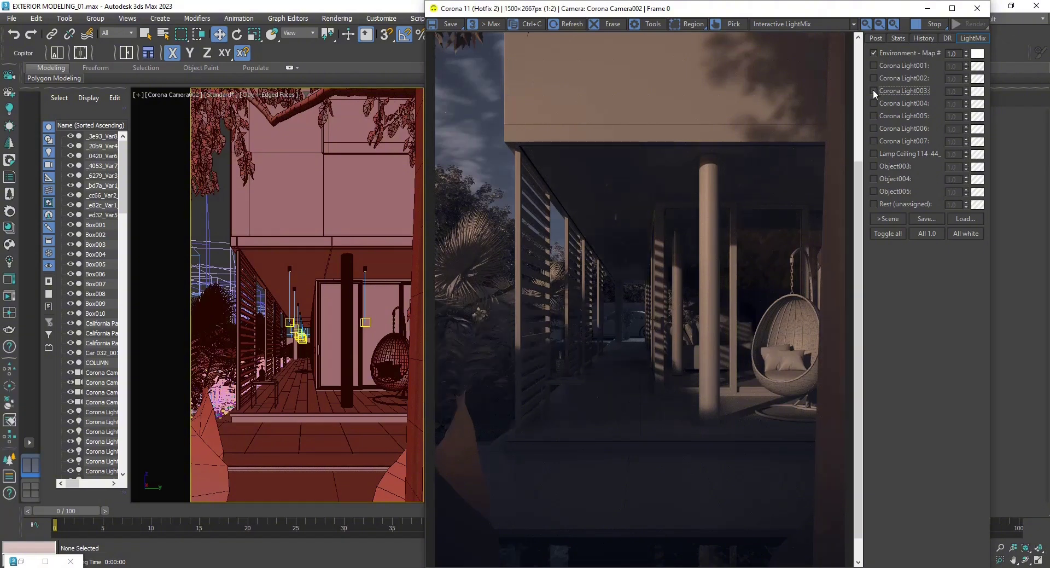
{"action": "left_click", "coordinate": [874, 77]}
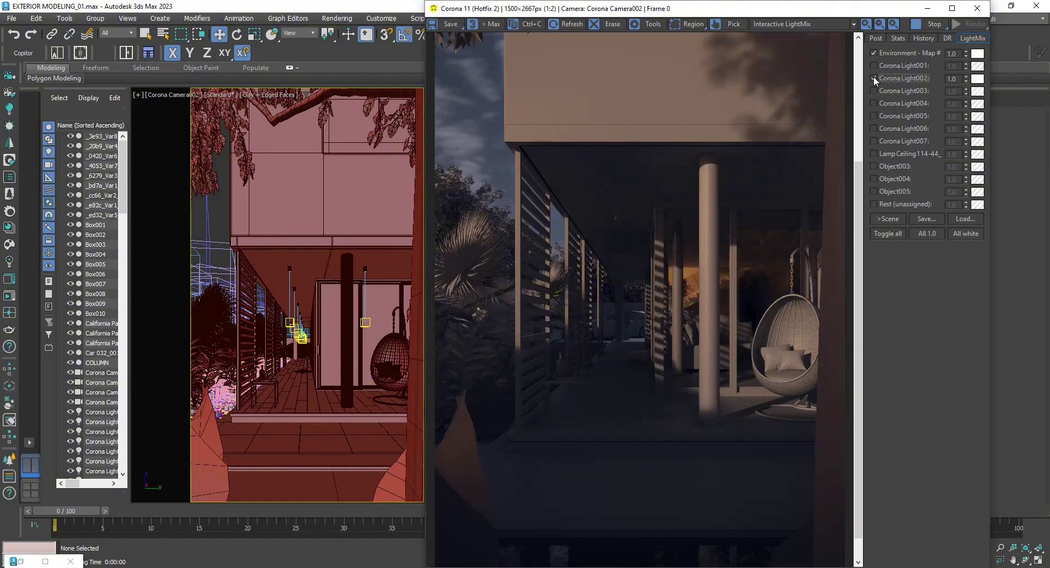
{"action": "left_click", "coordinate": [874, 77]}
{"action": "left_click", "coordinate": [874, 116]}
{"action": "left_click", "coordinate": [874, 116]}
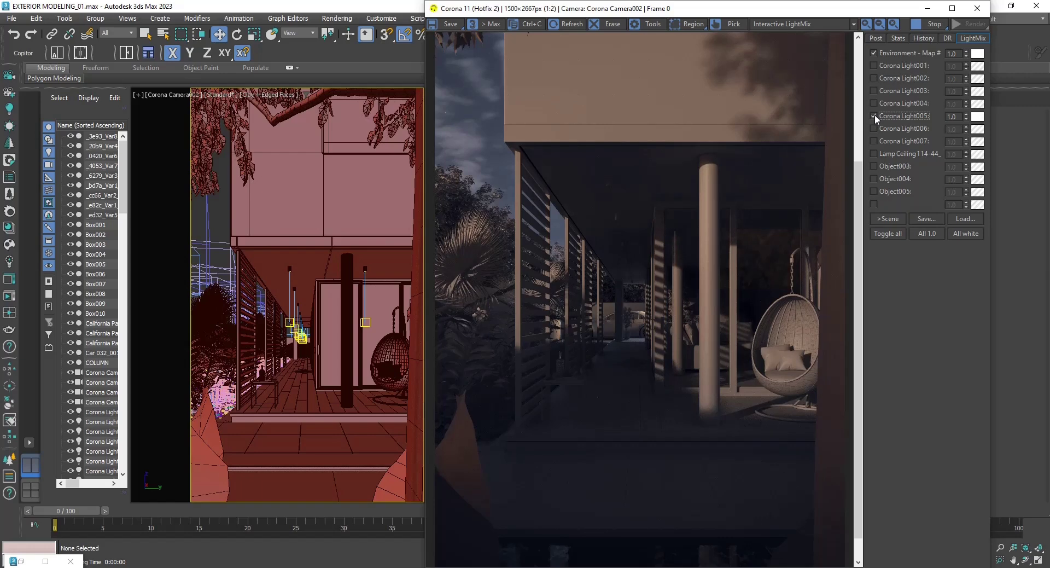
{"action": "left_click", "coordinate": [873, 129]}
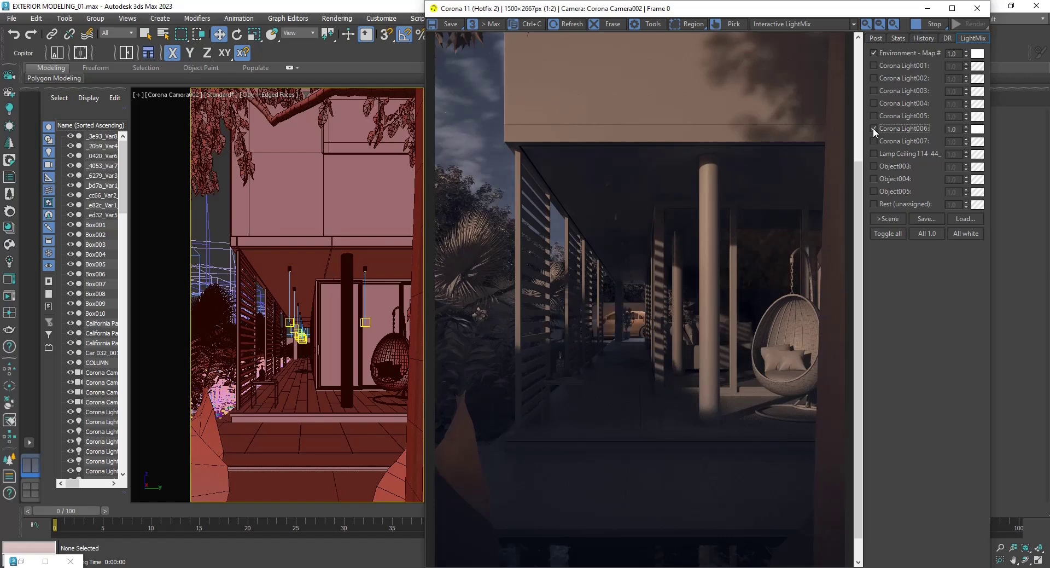
{"action": "left_click", "coordinate": [874, 129]}
{"action": "left_click", "coordinate": [874, 141]}
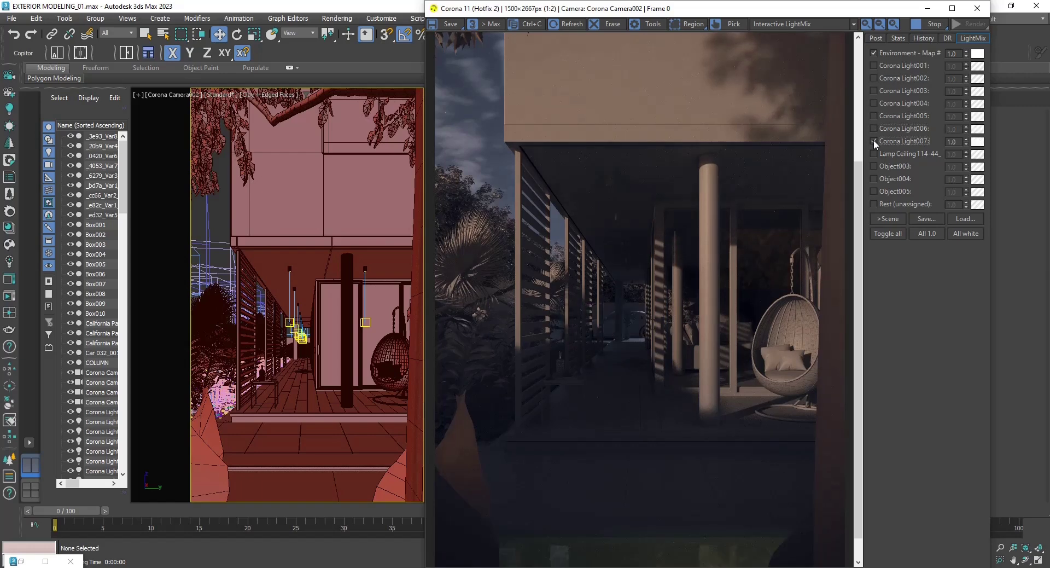
{"action": "left_click", "coordinate": [874, 141]}
Step: Enable Object004 in the LightMix and try different intensity values for it
{"action": "left_click", "coordinate": [875, 178]}
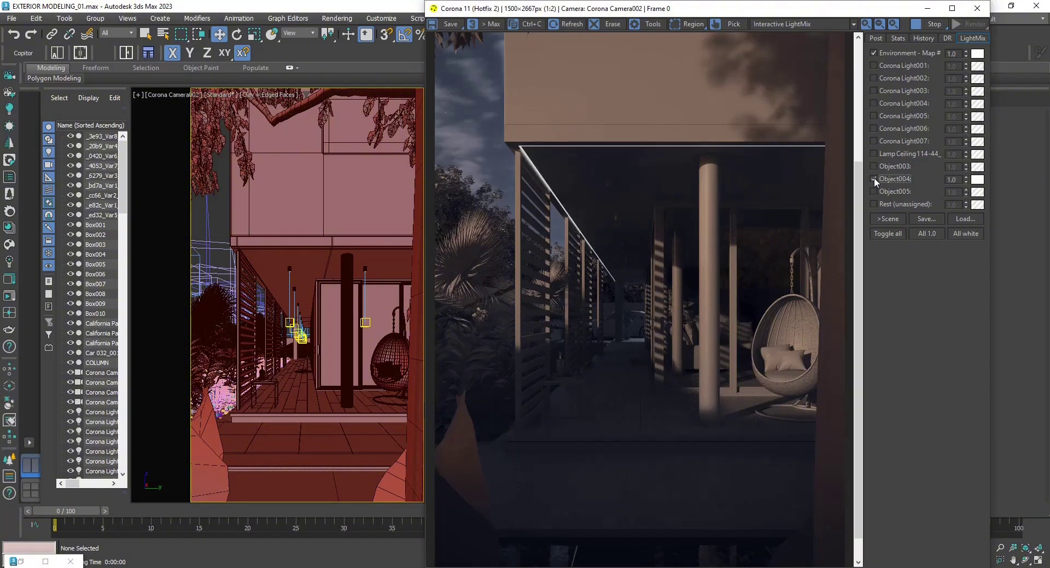
{"action": "double_click", "coordinate": [951, 178]}
{"action": "scroll", "coordinate": [951, 179], "scroll_direction": "up", "scroll_amount": 2}
{"action": "scroll", "coordinate": [951, 179], "scroll_direction": "down", "scroll_amount": 1}
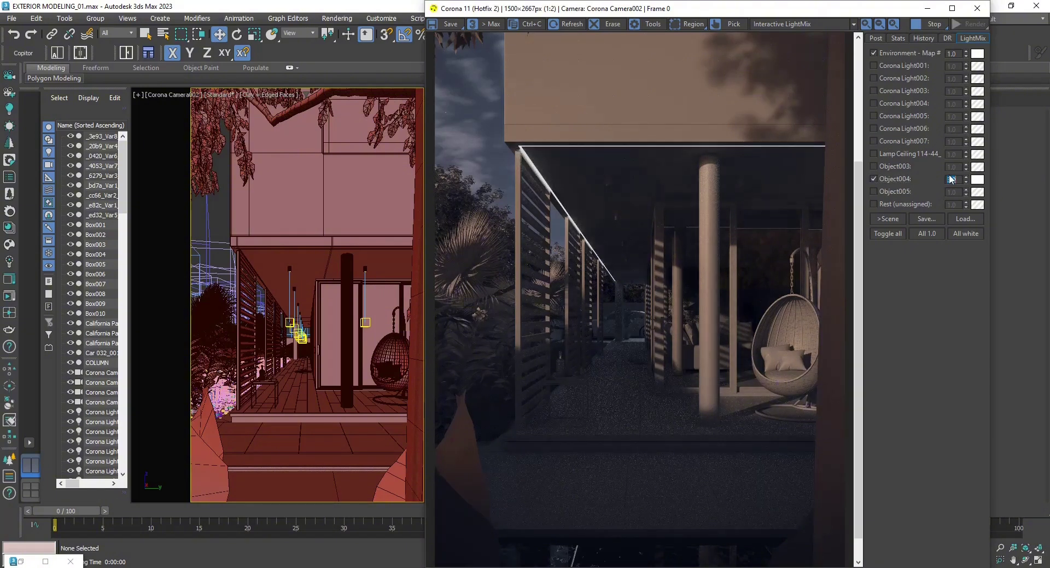
{"action": "scroll", "coordinate": [950, 179], "scroll_direction": "down", "scroll_amount": 1}
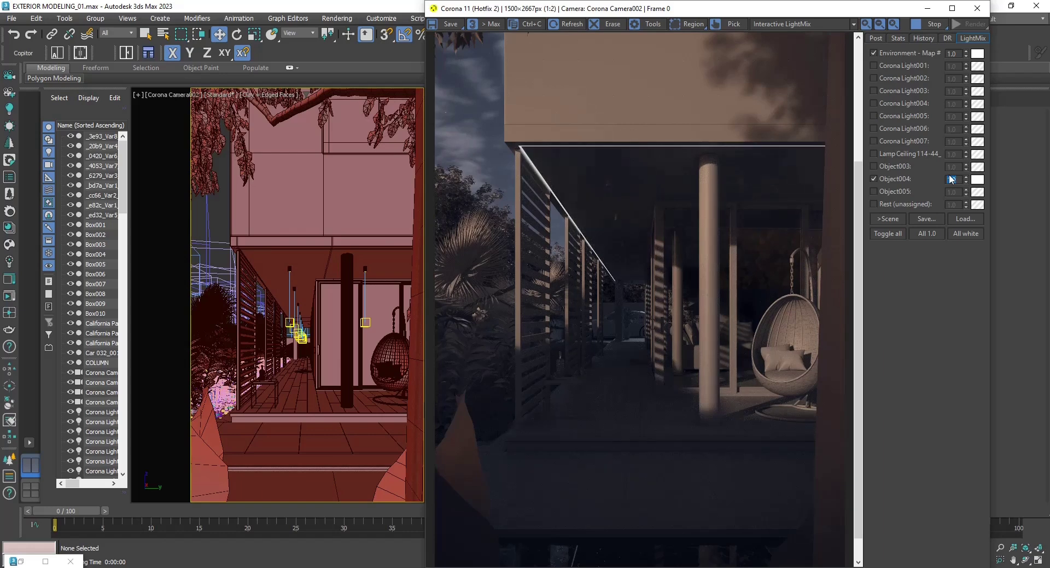
Step: Set Object004's light color to a warm orange with a temperature of about 2842 K
{"action": "left_click", "coordinate": [977, 179]}
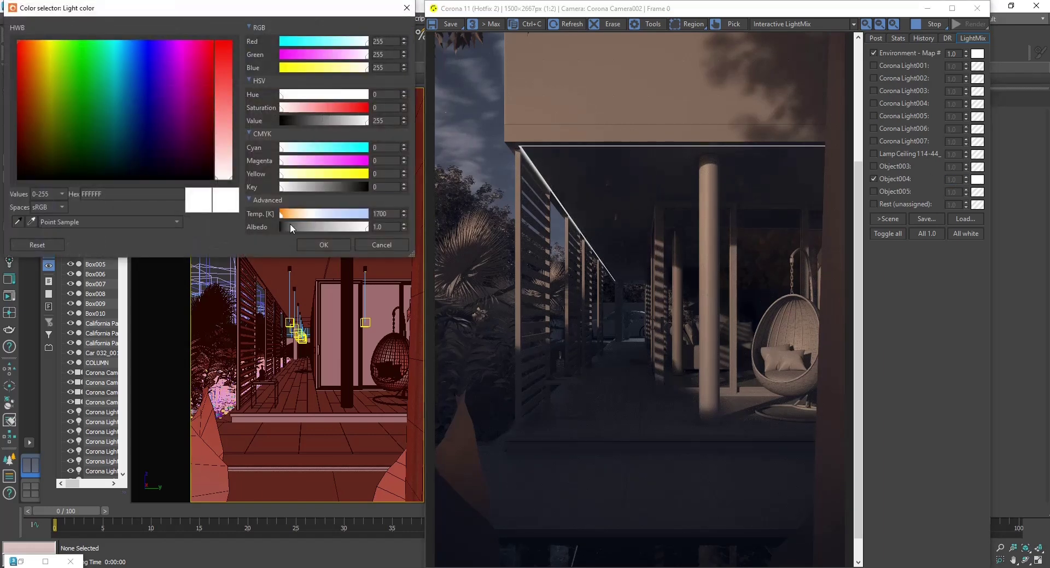
{"action": "mouse_move", "coordinate": [290, 214]}
{"action": "left_mouse_down"}
{"action": "mouse_move", "coordinate": [348, 217]}
{"action": "mouse_move", "coordinate": [289, 218]}
{"action": "left_mouse_up"}
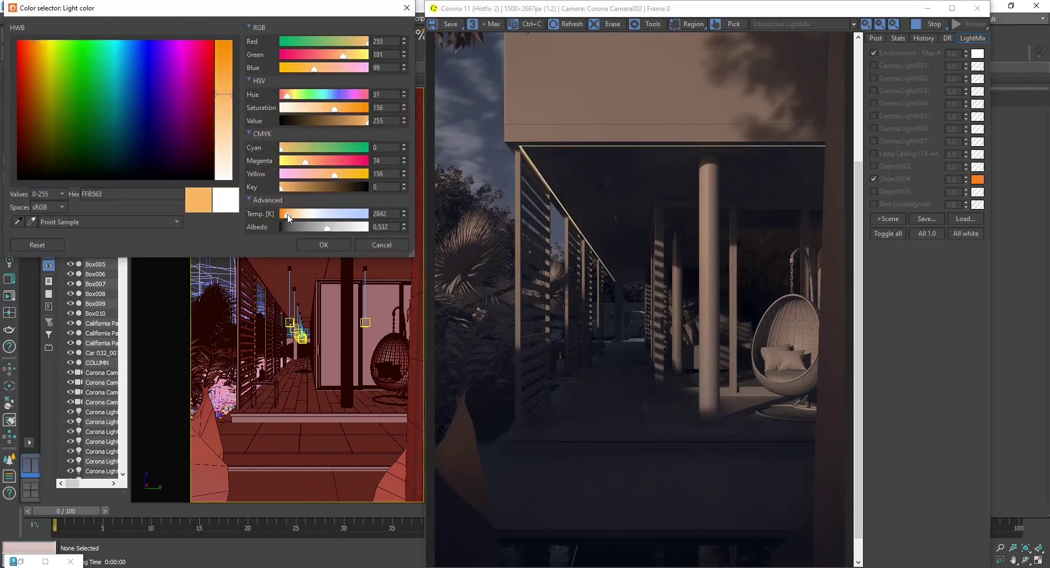
{"action": "left_click", "coordinate": [324, 244]}
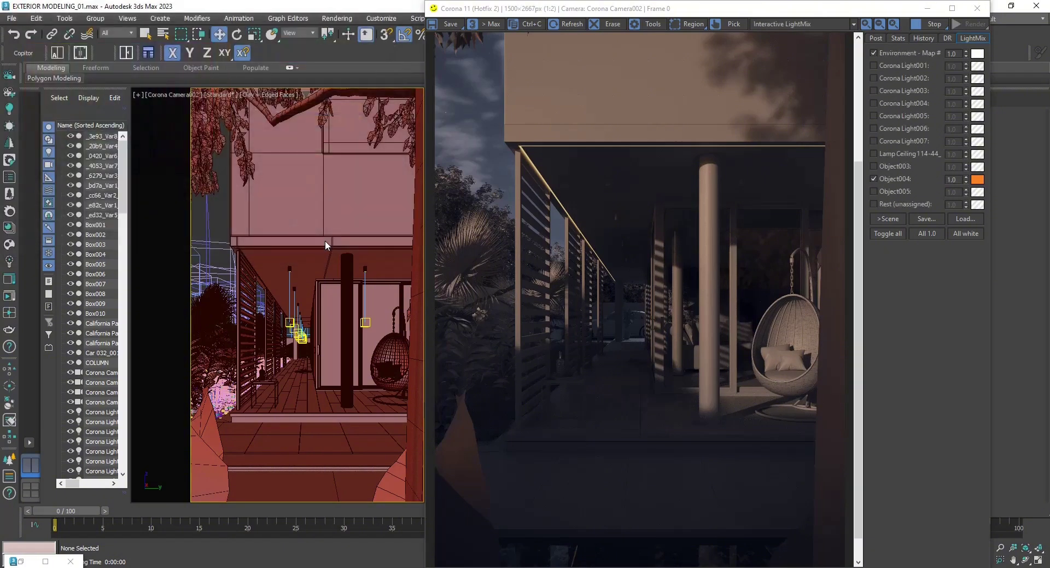
Step: Enable Object005 in the LightMix and set its light color to cyan, with a CMYK cyan value of about 160
{"action": "left_click", "coordinate": [873, 191]}
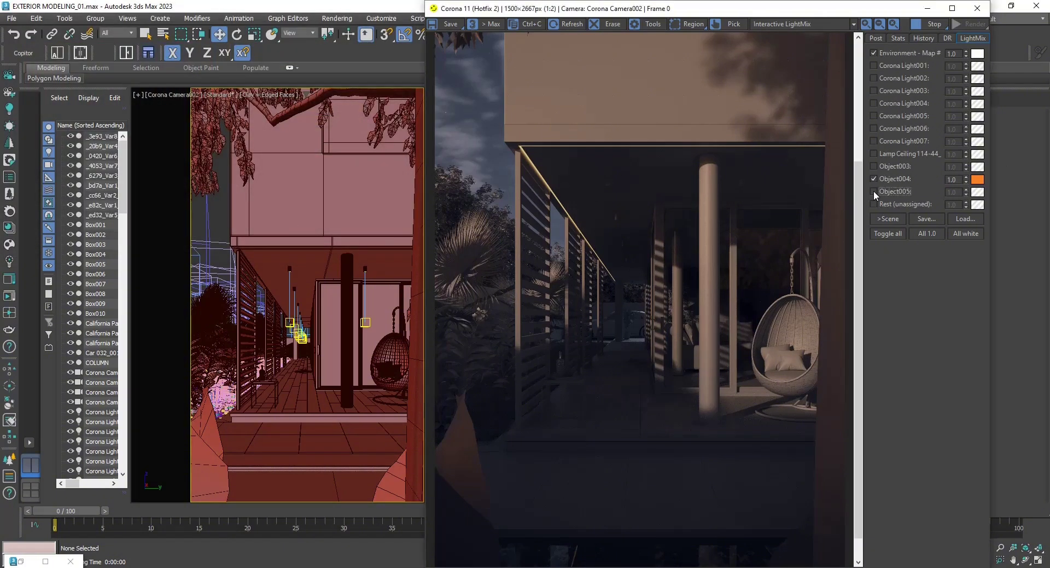
{"action": "left_click", "coordinate": [977, 191]}
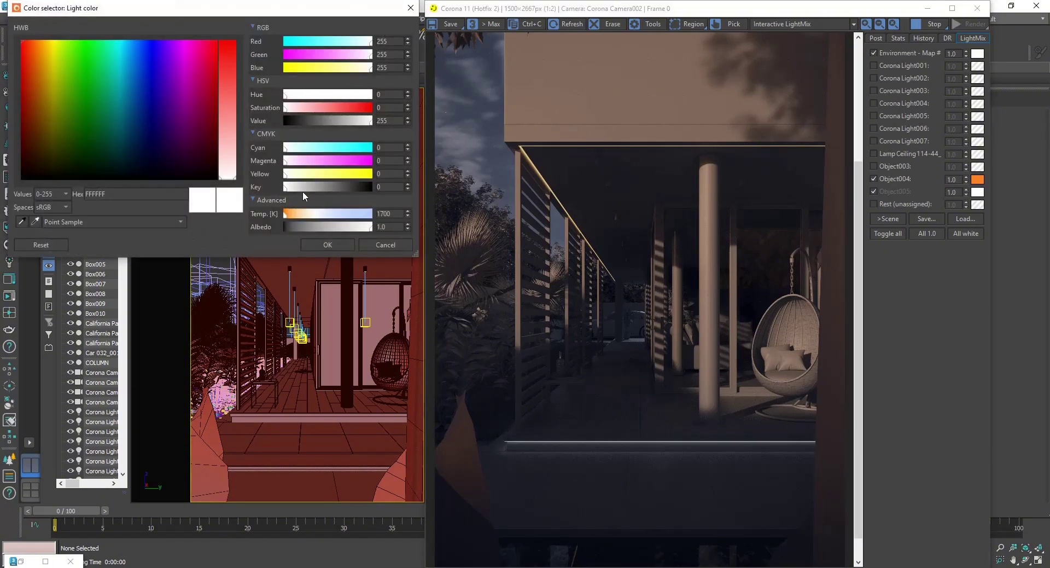
{"action": "left_click_drag", "start_coordinate": [285, 147], "coordinate": [339, 148]}
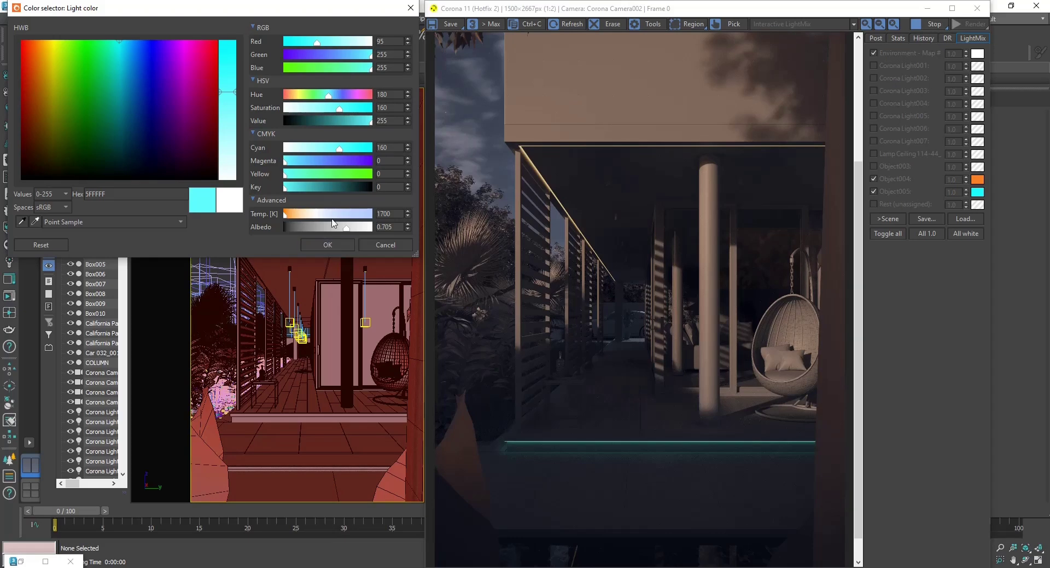
{"action": "left_click", "coordinate": [322, 244]}
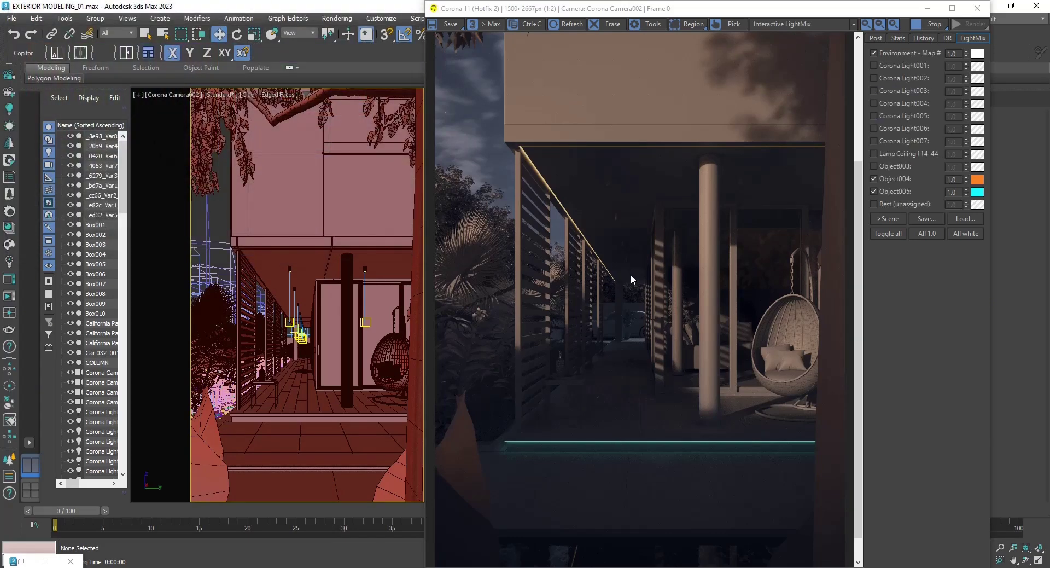
Step: Enable the Lamp Ceiling light and set its color to a warm orange with a temperature of about 3087 K
{"action": "left_click", "coordinate": [874, 153]}
{"action": "left_click", "coordinate": [977, 154]}
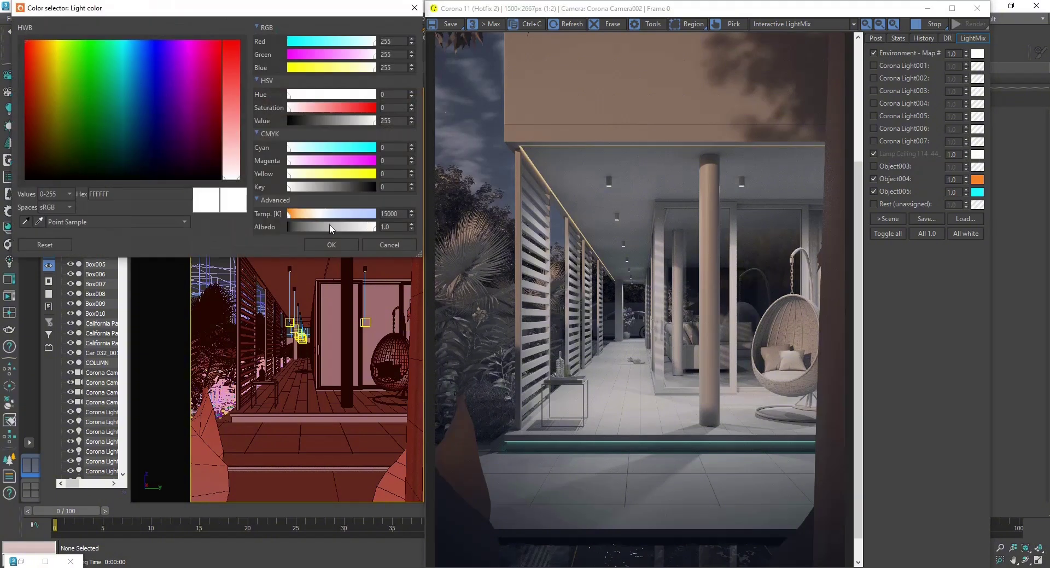
{"action": "left_click_drag", "start_coordinate": [315, 214], "coordinate": [298, 218]}
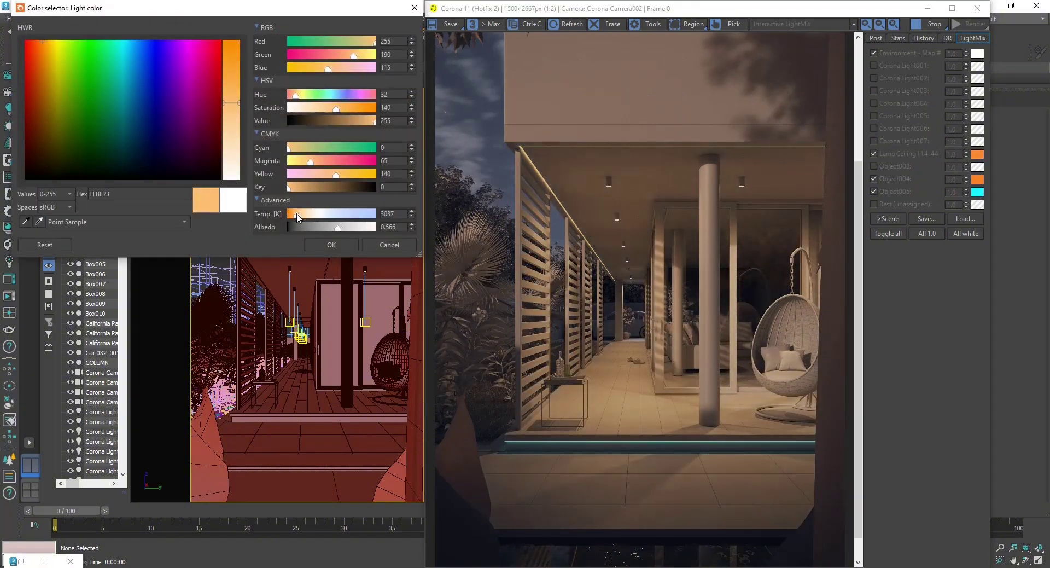
{"action": "left_click", "coordinate": [323, 245]}
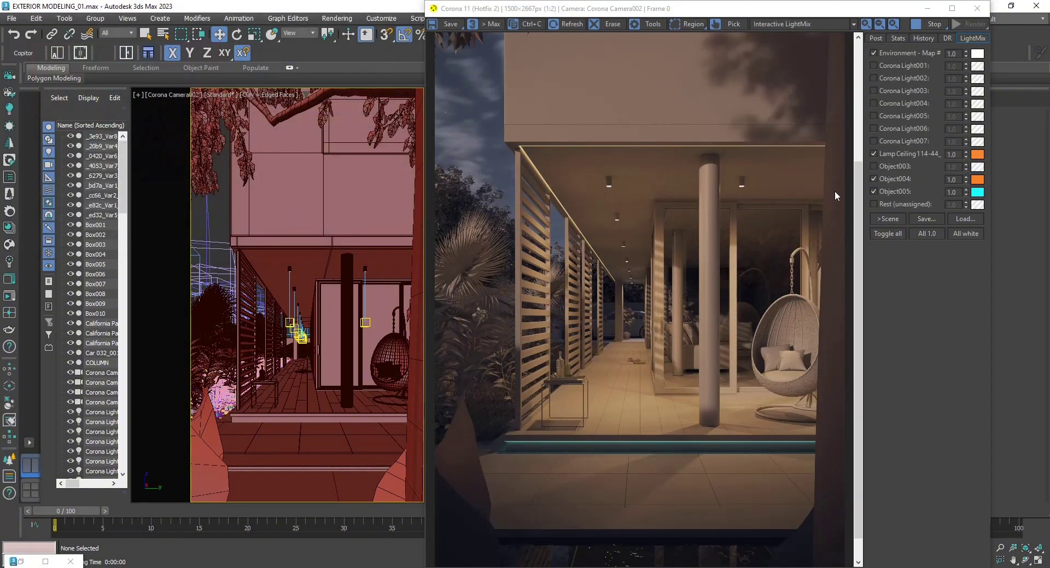
Step: Enable Corona Light003 and set its light color to a saturated green with a hue of about 124
{"action": "left_click", "coordinate": [874, 91]}
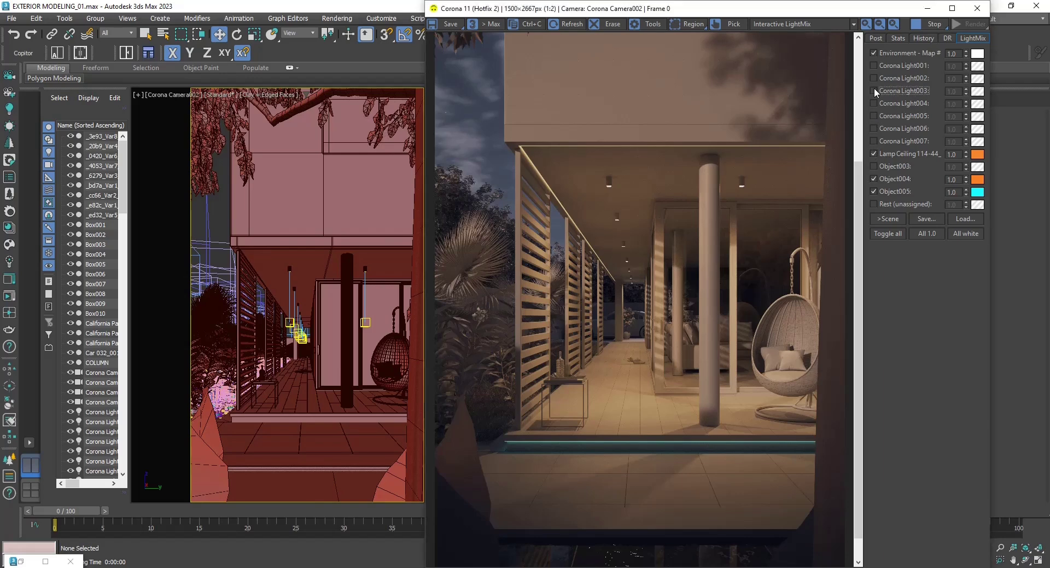
{"action": "left_click", "coordinate": [977, 91]}
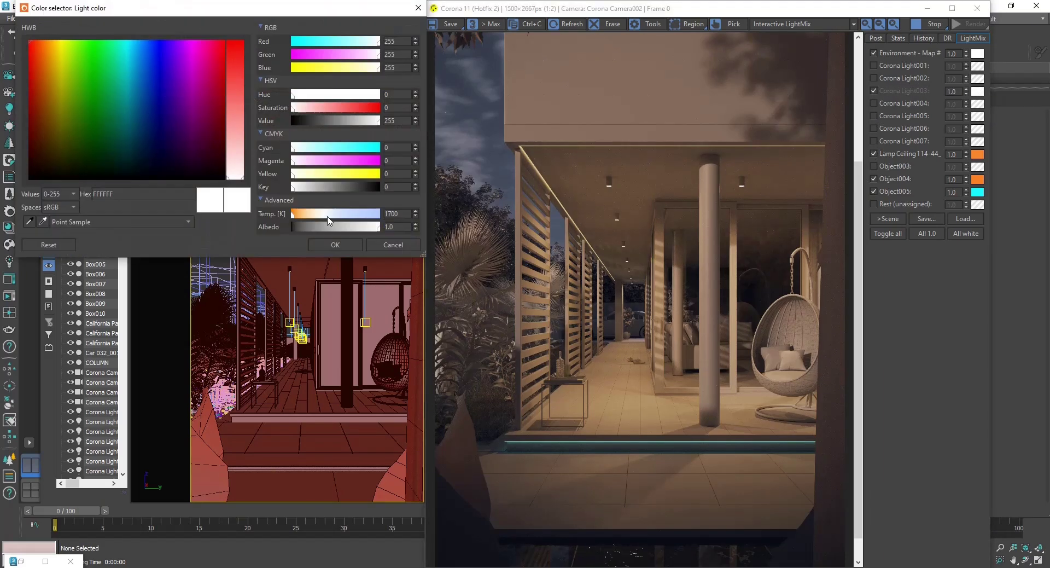
{"action": "left_click_drag", "start_coordinate": [343, 218], "coordinate": [366, 215]}
{"action": "left_click", "coordinate": [321, 99]}
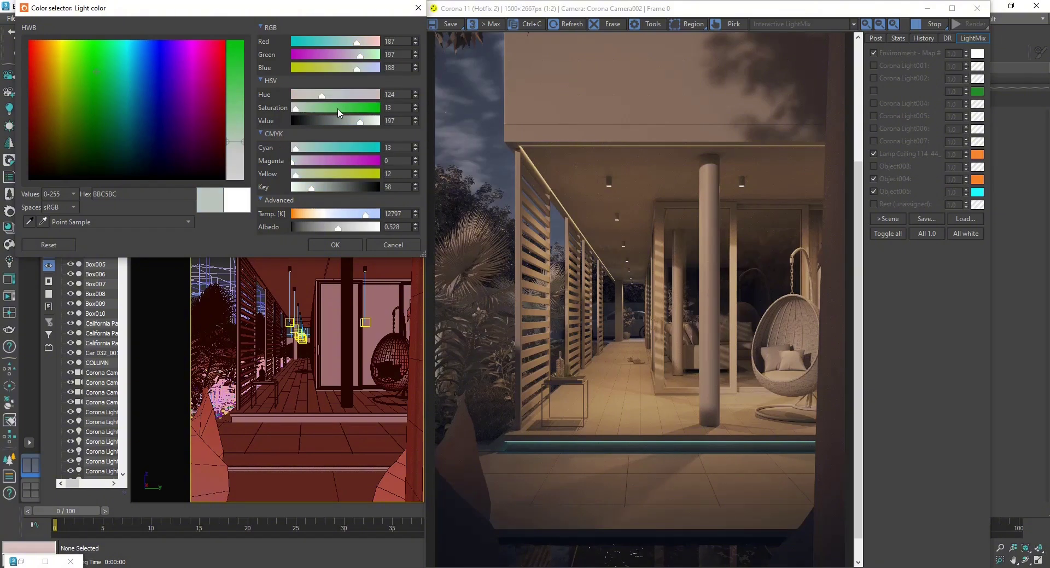
{"action": "left_click", "coordinate": [344, 113]}
{"action": "left_click", "coordinate": [335, 245]}
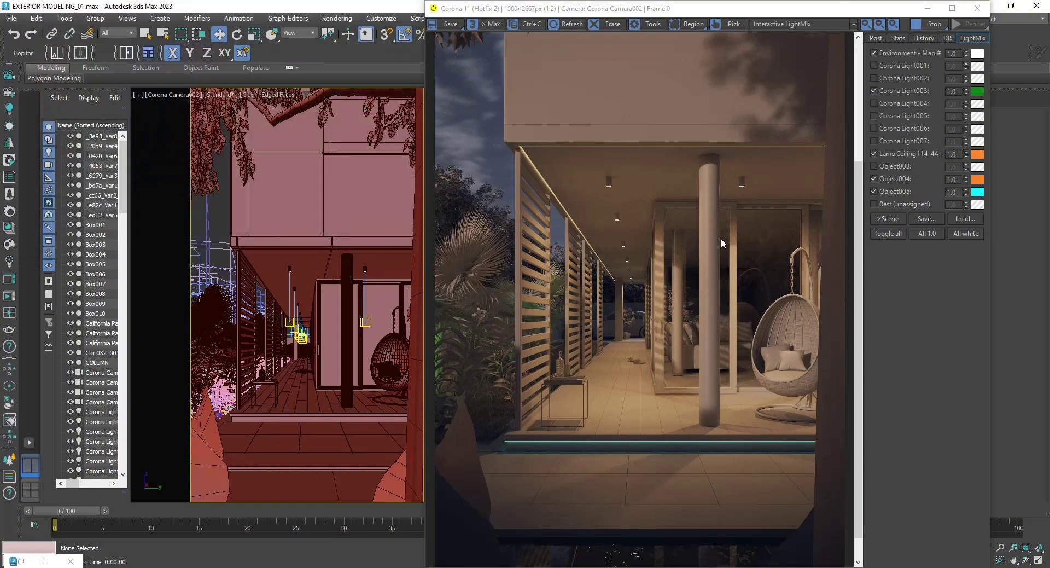
{"action": "left_click", "coordinate": [873, 90]}
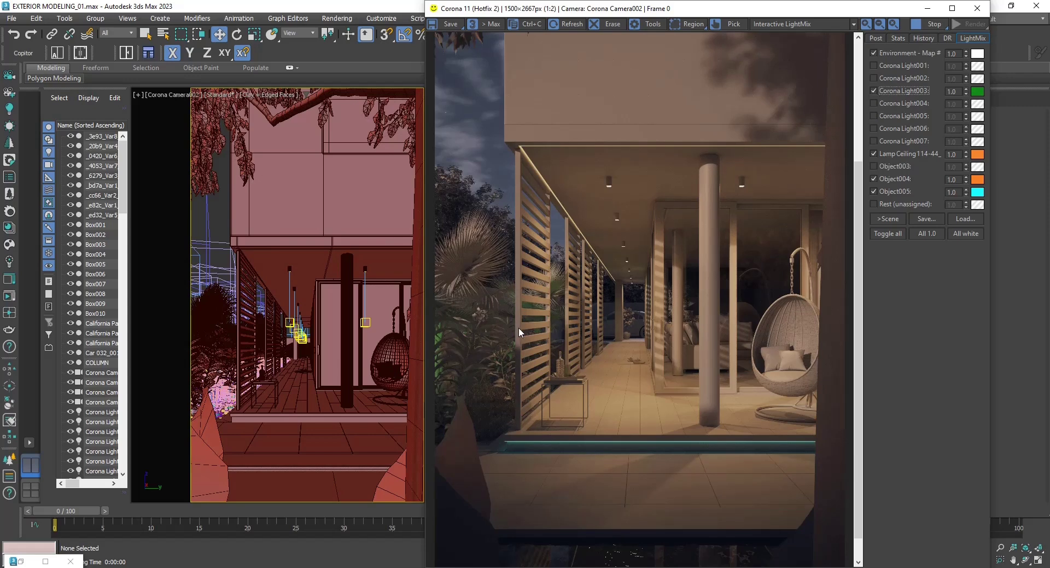
Step: Enable Corona Light001 and set its light color to a cool blue by raising the color temperature
{"action": "left_click", "coordinate": [874, 65]}
{"action": "left_click", "coordinate": [978, 66]}
{"action": "left_click_drag", "start_coordinate": [327, 214], "coordinate": [381, 219]}
{"action": "left_click", "coordinate": [340, 243]}
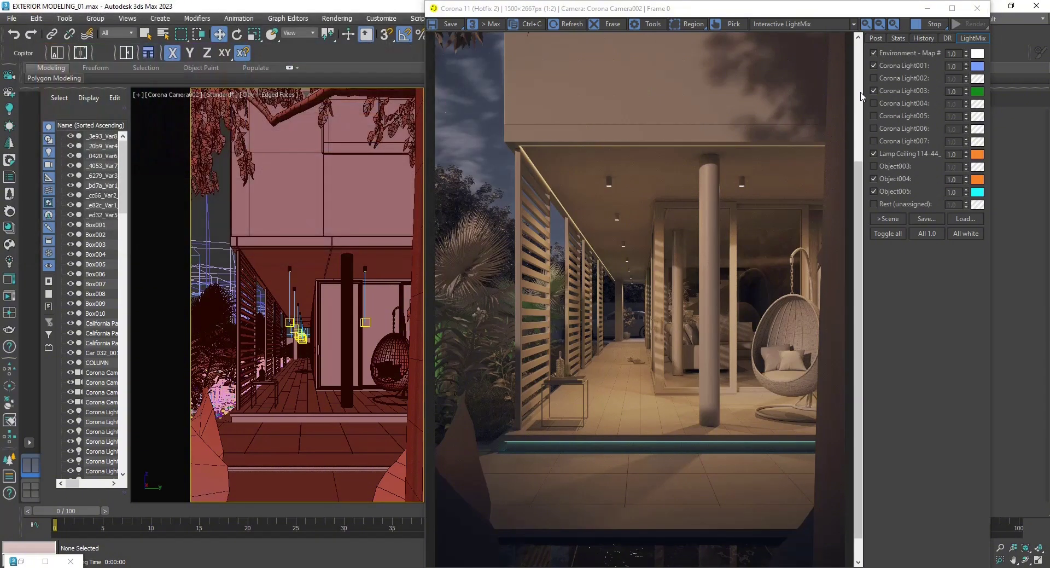
Step: Enable Corona Light002 and give it a warm orange light color using a low color temperature
{"action": "left_click", "coordinate": [874, 78]}
{"action": "left_click", "coordinate": [978, 79]}
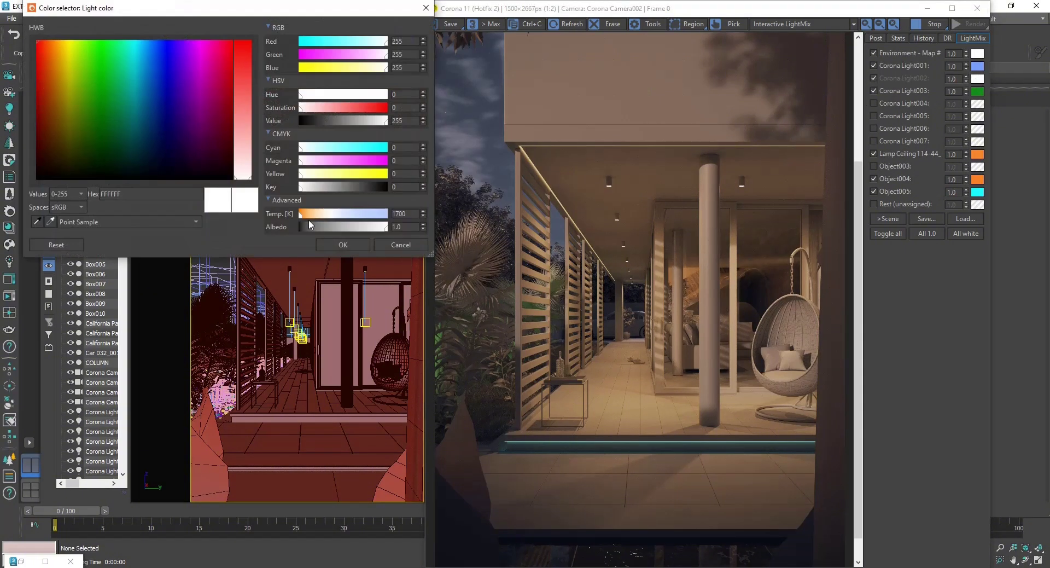
{"action": "left_click_drag", "start_coordinate": [308, 219], "coordinate": [305, 216]}
{"action": "left_click", "coordinate": [336, 245]}
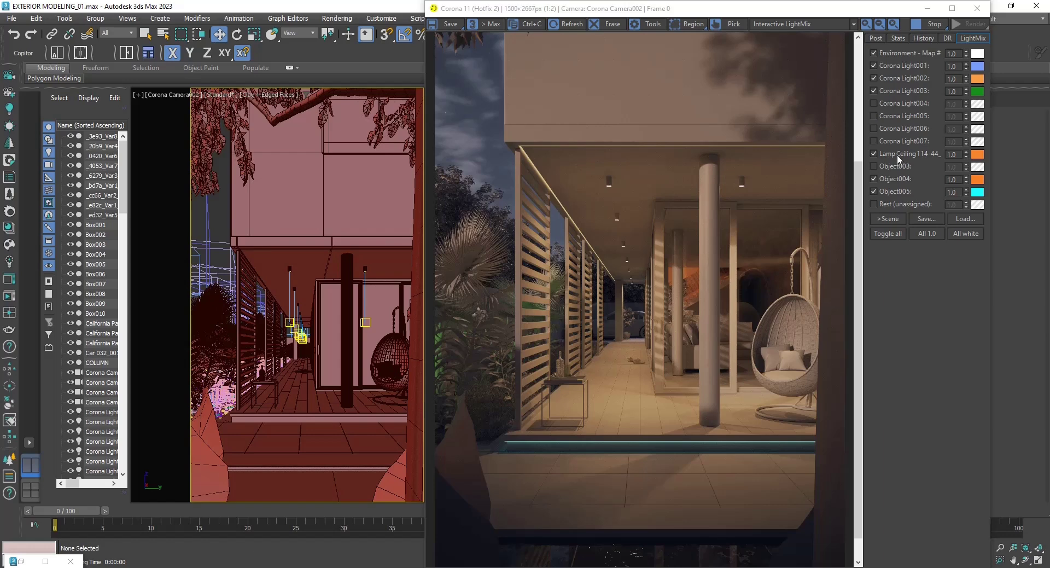
Step: Enable Corona Light004, set its color to a deep orange of about 2026 K and its intensity to 3
{"action": "left_click", "coordinate": [873, 103]}
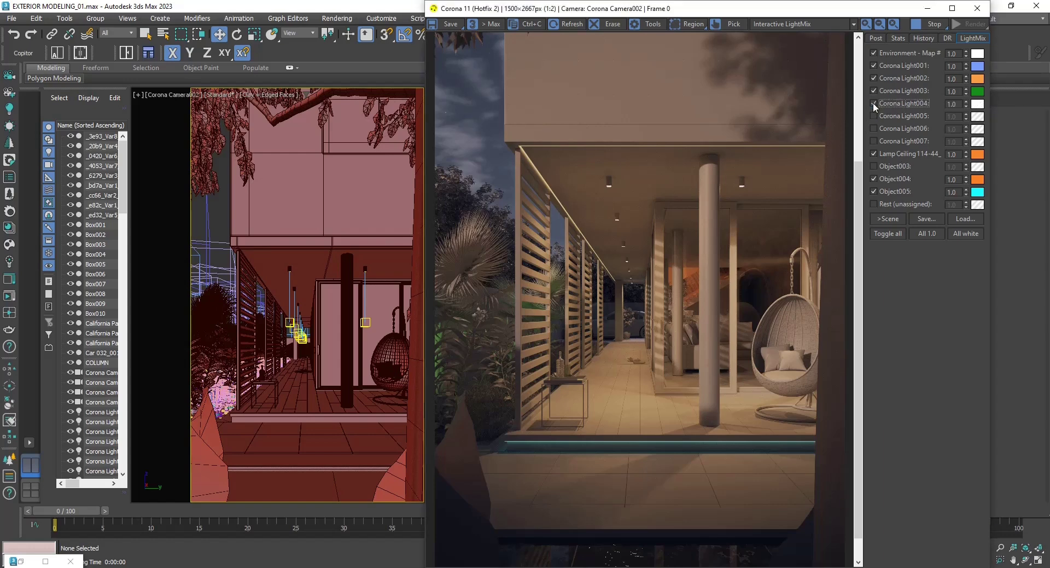
{"action": "scroll", "coordinate": [823, 130], "scroll_direction": "up", "scroll_amount": 3}
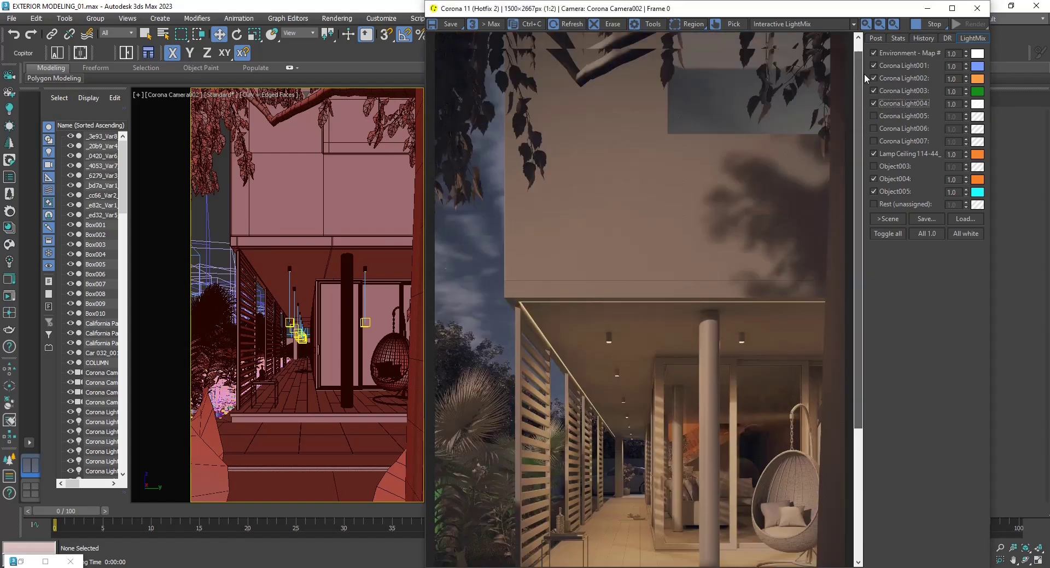
{"action": "left_click", "coordinate": [978, 103]}
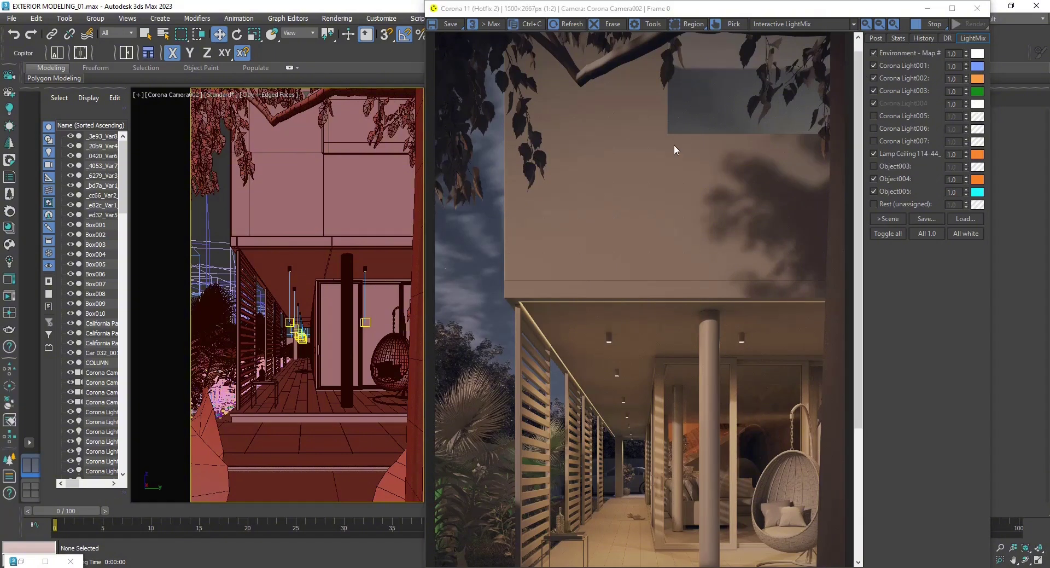
{"action": "left_click", "coordinate": [305, 215]}
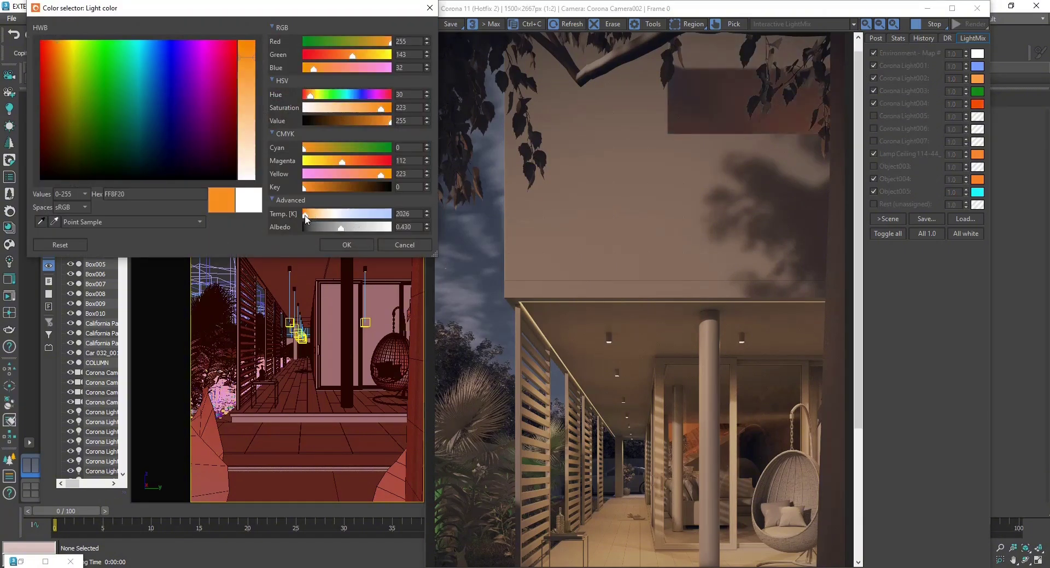
{"action": "key", "text": "Return"}
{"action": "double_click", "coordinate": [951, 105]}
{"action": "type", "text": "3"}
{"action": "key", "text": "Return"}
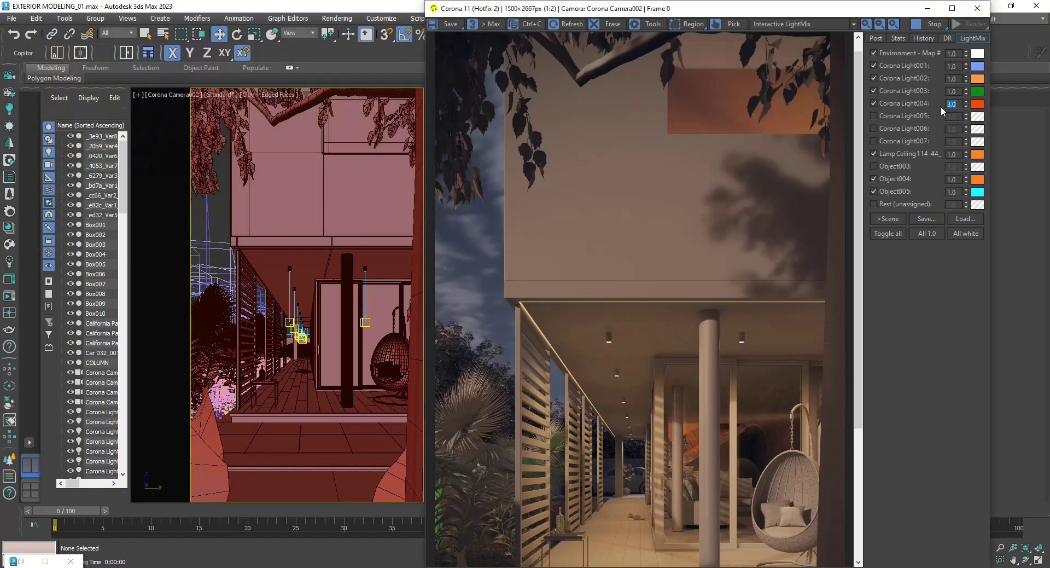
Step: Enable Corona Light006 and tint it deep orange with a low color temperature
{"action": "scroll", "coordinate": [657, 238], "scroll_direction": "down", "scroll_amount": 1}
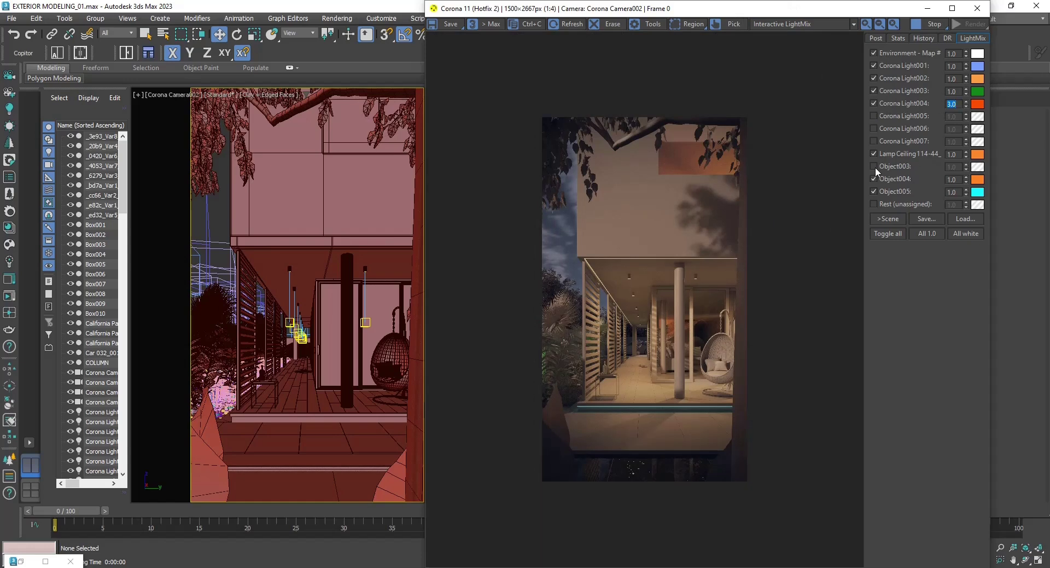
{"action": "left_click", "coordinate": [873, 128]}
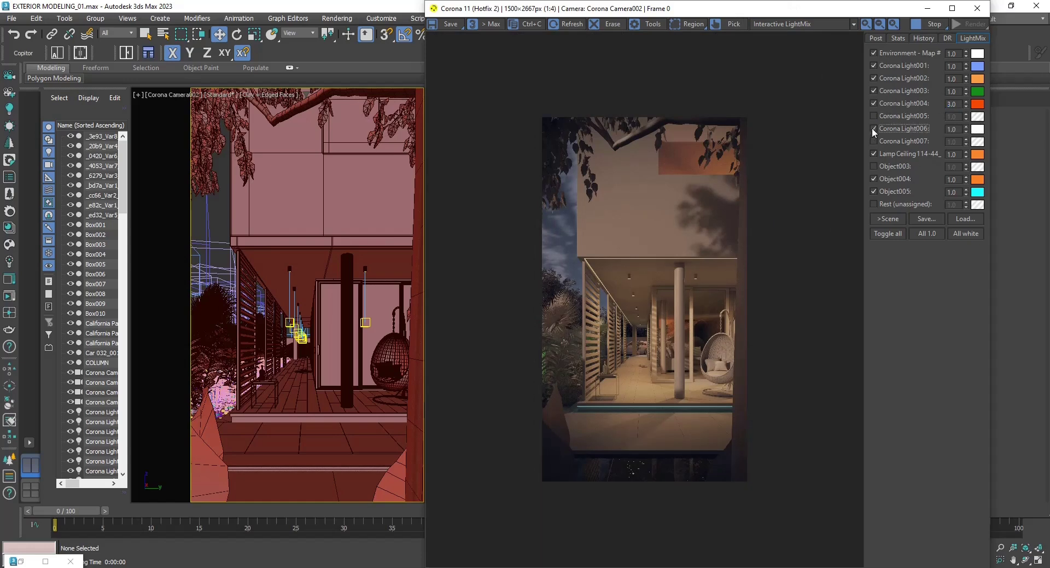
{"action": "left_click", "coordinate": [977, 130]}
{"action": "left_click_drag", "start_coordinate": [319, 215], "coordinate": [315, 218]}
{"action": "left_click", "coordinate": [350, 244]}
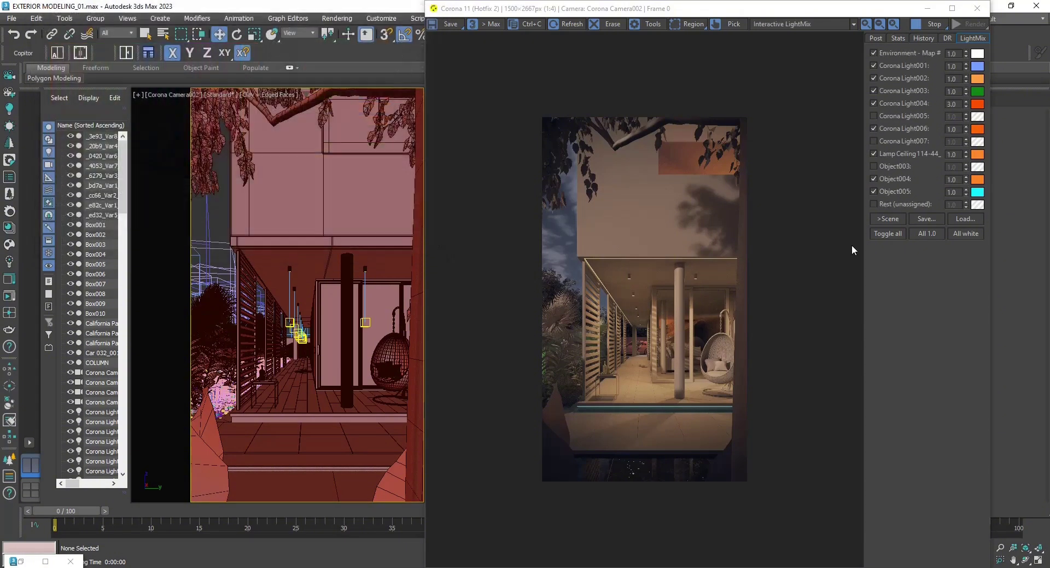
Step: Enable Corona Light007 and set its color to a soft warm orange with a temperature of about 3332 K
{"action": "left_click", "coordinate": [874, 141]}
{"action": "left_click", "coordinate": [983, 141]}
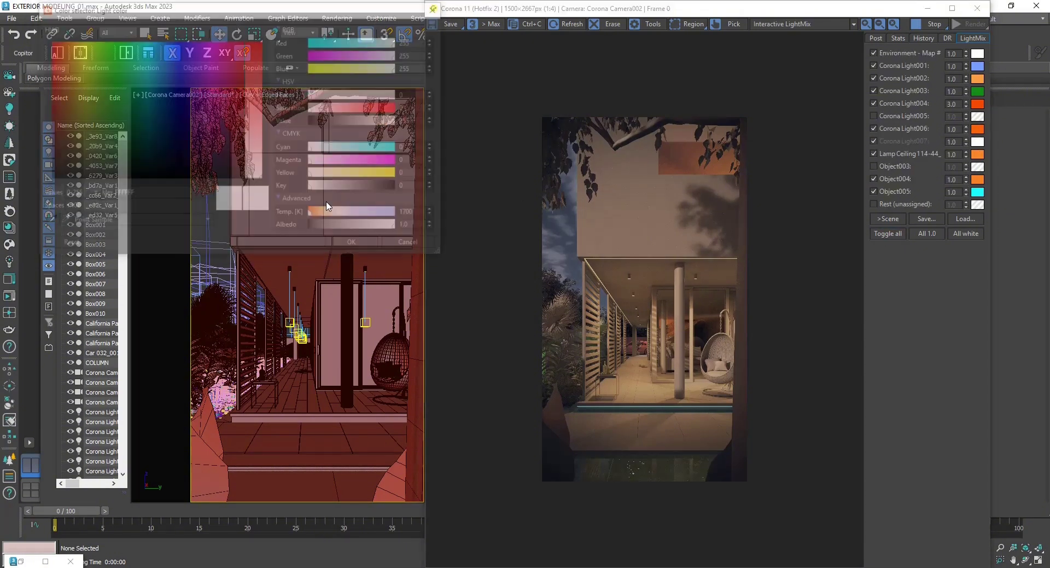
{"action": "mouse_move", "coordinate": [319, 217]}
{"action": "left_mouse_down"}
{"action": "mouse_move", "coordinate": [382, 218]}
{"action": "mouse_move", "coordinate": [328, 220]}
{"action": "left_mouse_up"}
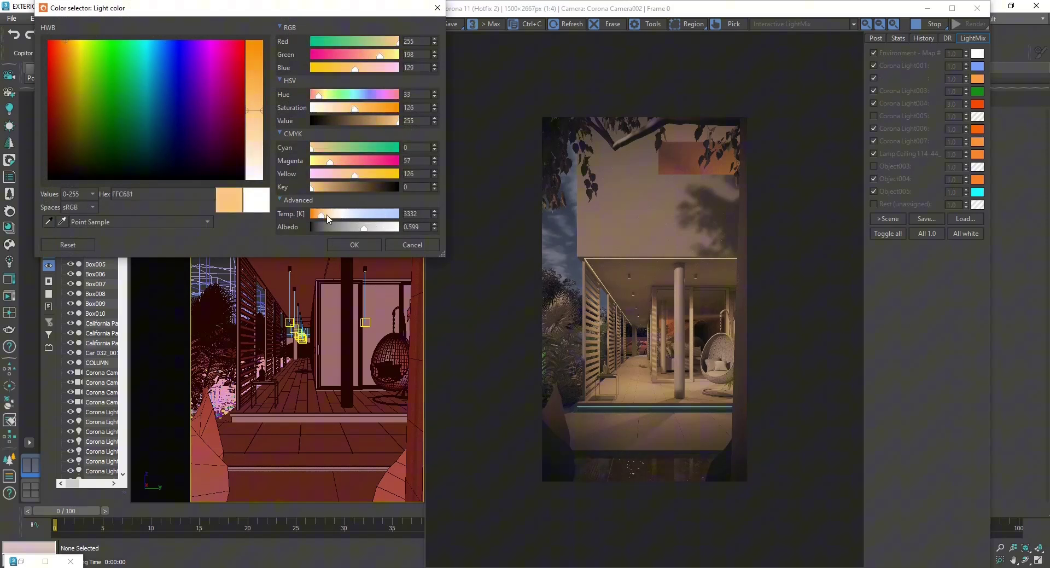
{"action": "left_click", "coordinate": [343, 244]}
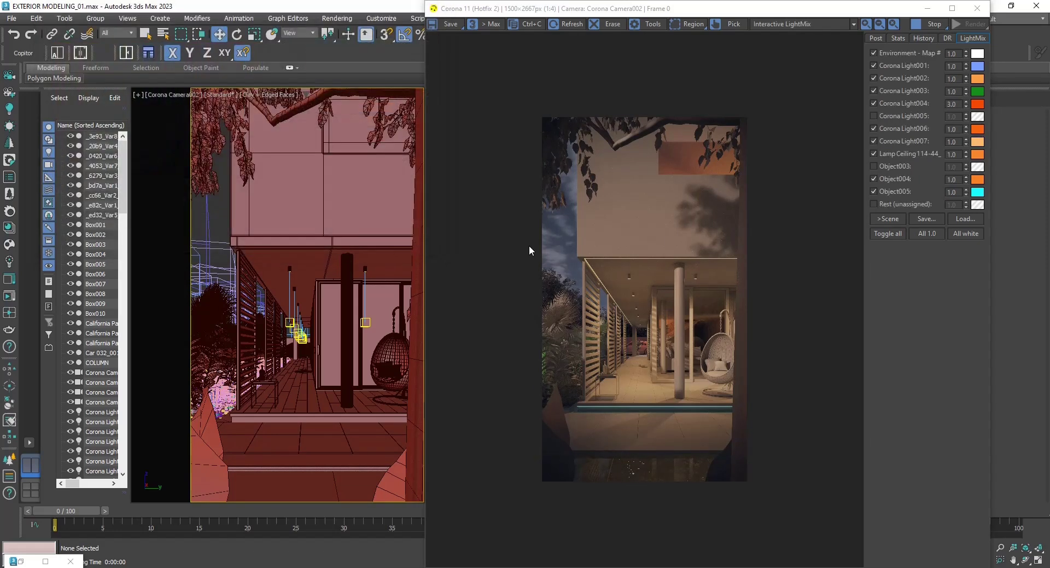
Step: Enable Corona Light005 and set its color to a cool blue with a temperature of about 14347 K
{"action": "left_click", "coordinate": [874, 116]}
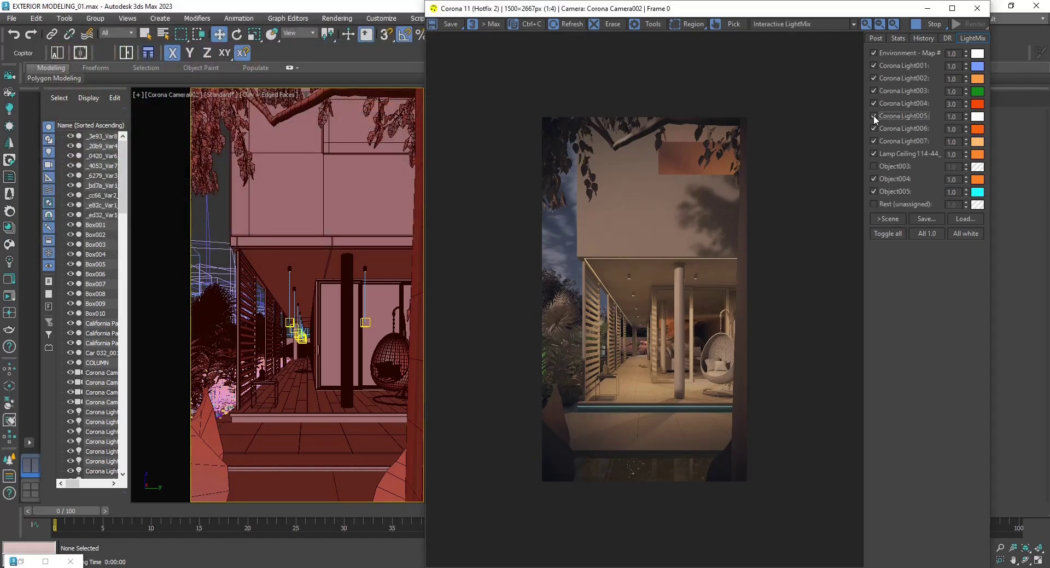
{"action": "left_click", "coordinate": [978, 116]}
{"action": "left_click_drag", "start_coordinate": [350, 214], "coordinate": [400, 215]}
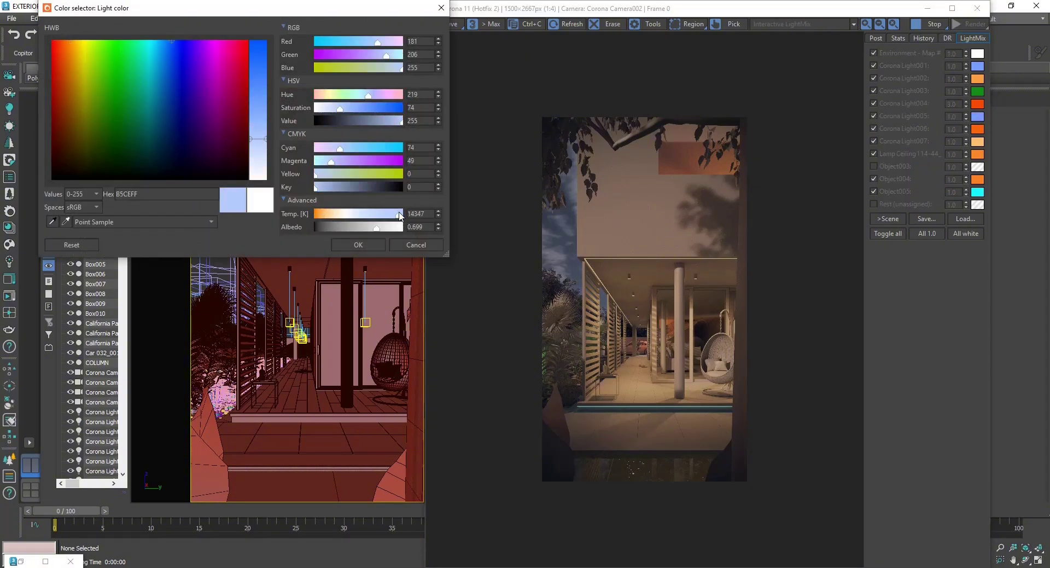
{"action": "left_click", "coordinate": [358, 244]}
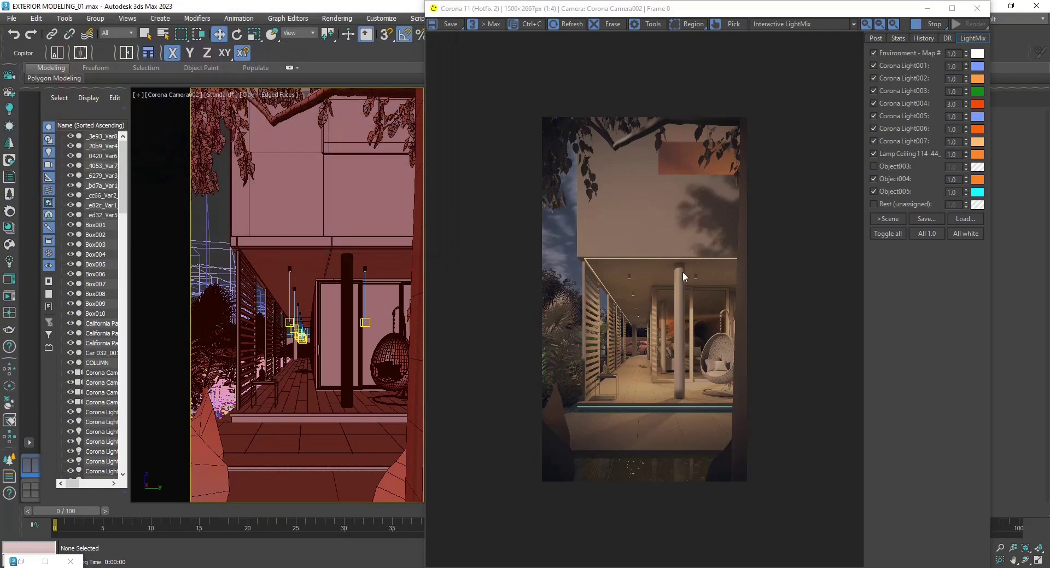
Step: Switch the Environment map off and on repeatedly to compare the render with and without it
{"action": "left_click", "coordinate": [874, 53]}
{"action": "left_click", "coordinate": [873, 53]}
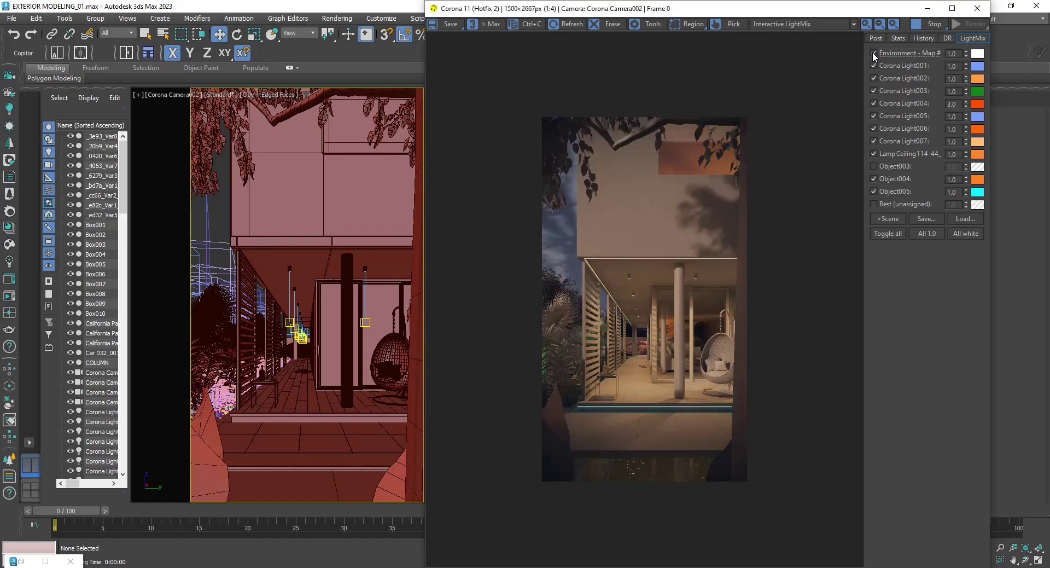
{"action": "left_click", "coordinate": [872, 52]}
{"action": "left_click", "coordinate": [872, 51]}
Step: Try Environment map intensities of 2 and 0.5, and return the intensity to 1
{"action": "double_click", "coordinate": [951, 53]}
{"action": "type", "text": "2"}
{"action": "key", "text": "Return"}
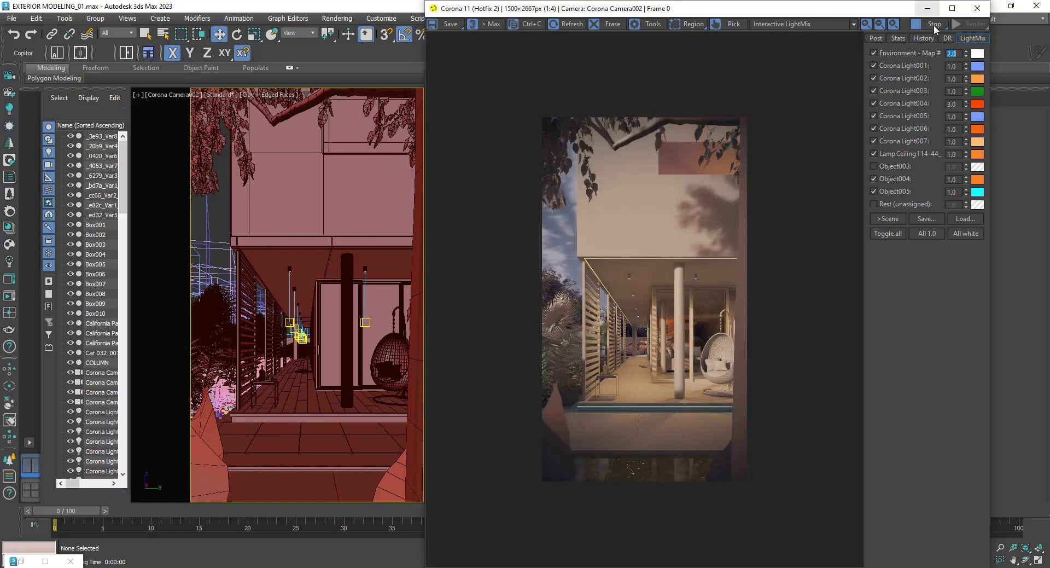
{"action": "type", "text": "0.5"}
{"action": "key", "text": "Return"}
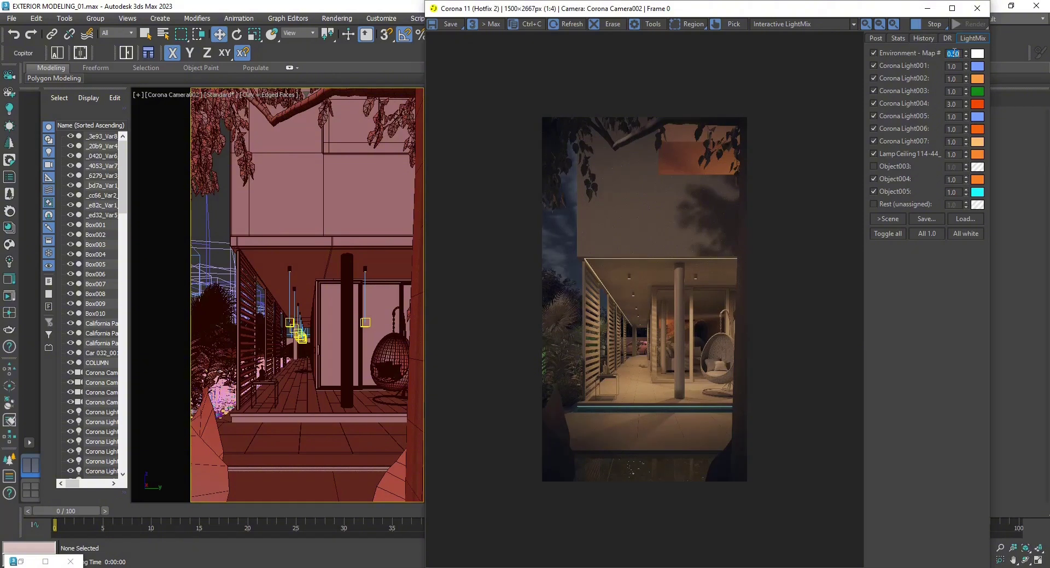
{"action": "type", "text": "1"}
{"action": "key", "text": "Return"}
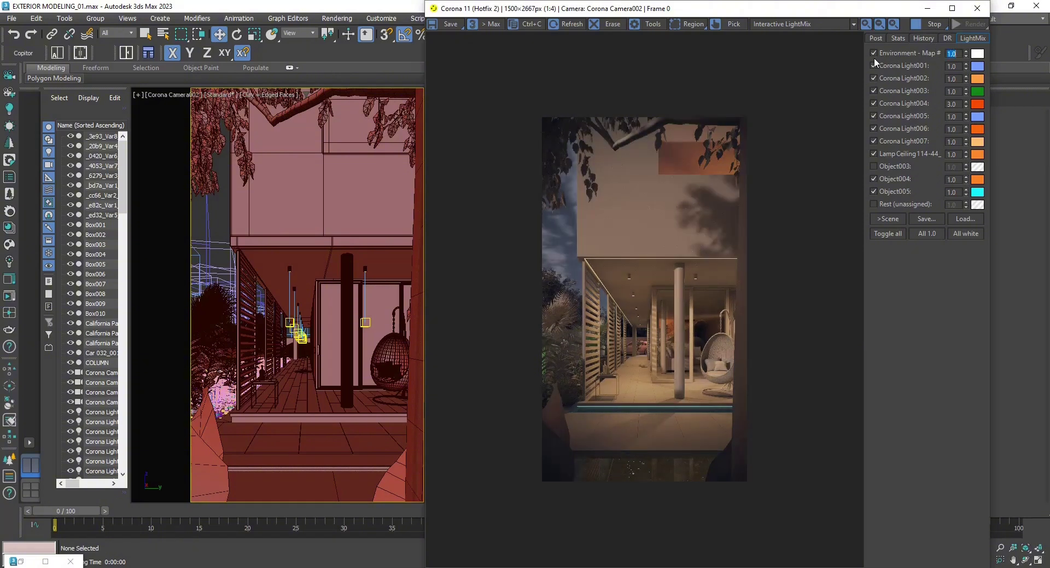
Step: Inspect the adjusted render up close and display its render statistics
{"action": "scroll", "coordinate": [658, 415], "scroll_direction": "up", "scroll_amount": 1}
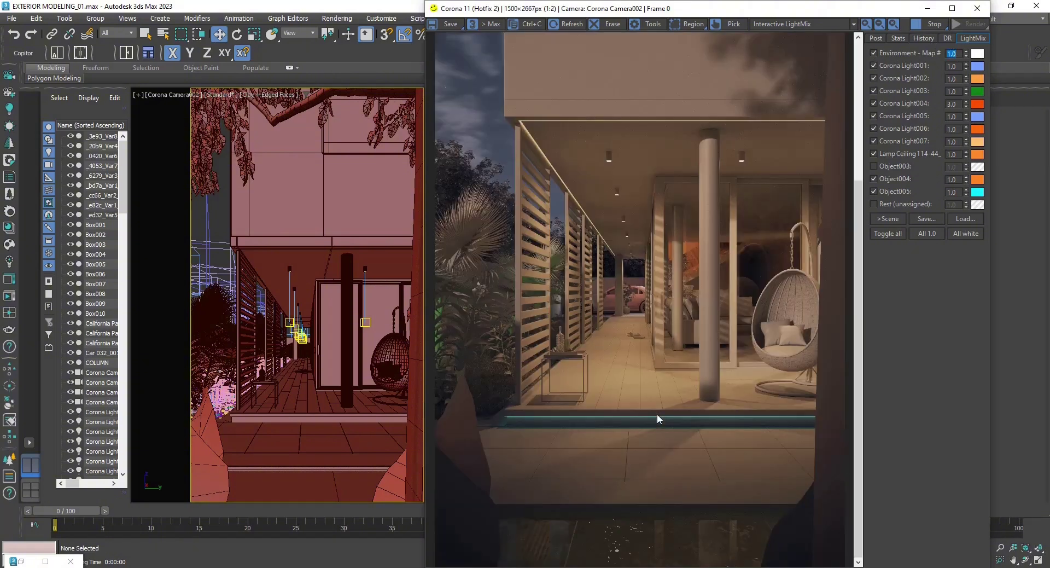
{"action": "left_click", "coordinate": [898, 38]}
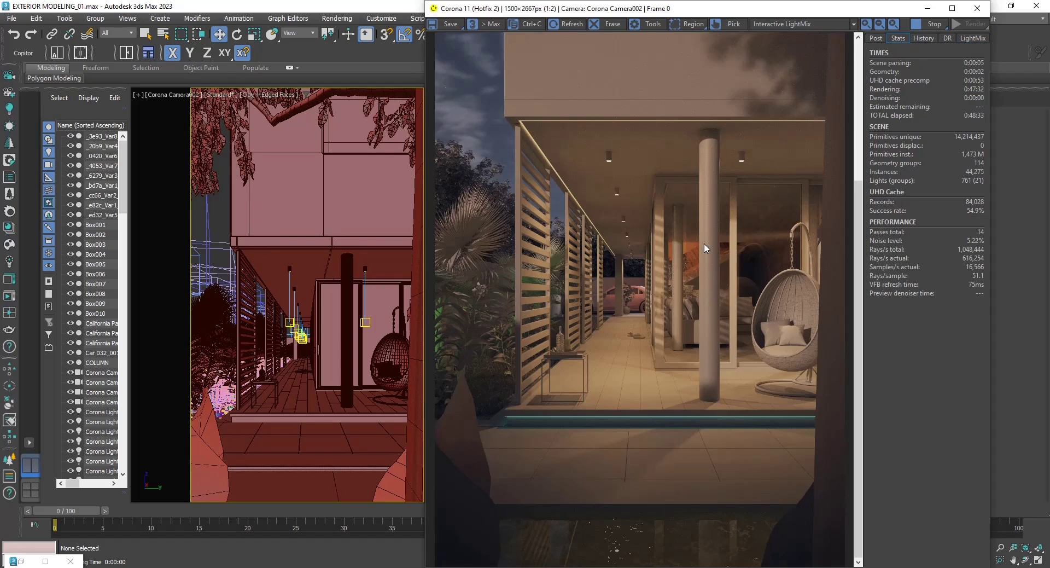
Step: Return from the render statistics to the LightMix settings and enable Rest (unassigned) with an intensity of 10
{"action": "scroll", "coordinate": [601, 251], "scroll_direction": "down", "scroll_amount": 1}
{"action": "scroll", "coordinate": [634, 246], "scroll_direction": "up", "scroll_amount": 1}
{"action": "scroll", "coordinate": [634, 246], "scroll_direction": "down", "scroll_amount": 1}
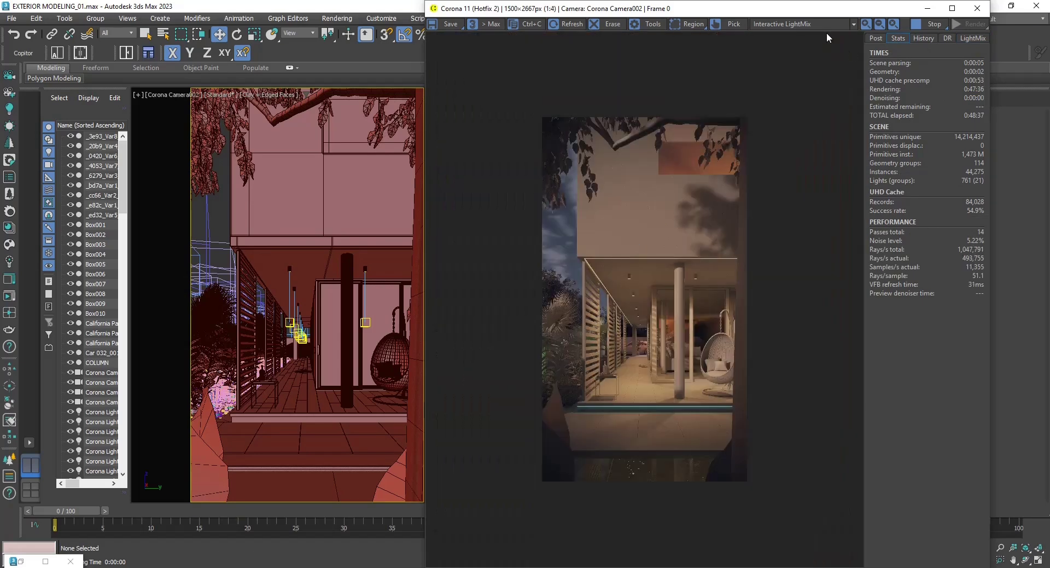
{"action": "left_click", "coordinate": [973, 38]}
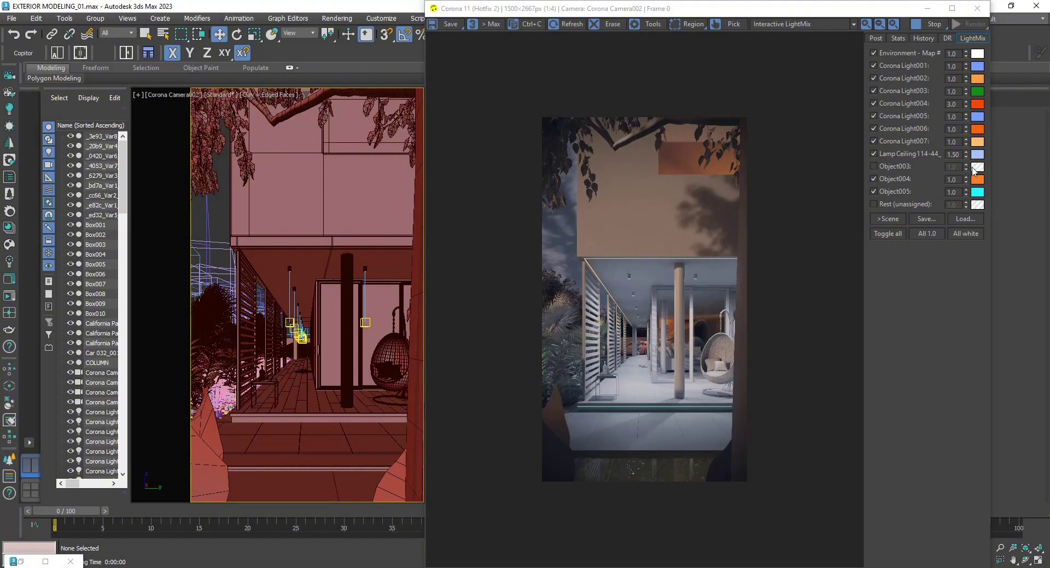
{"action": "left_click", "coordinate": [966, 152]}
{"action": "left_click", "coordinate": [926, 219]}
{"action": "left_click", "coordinate": [874, 205]}
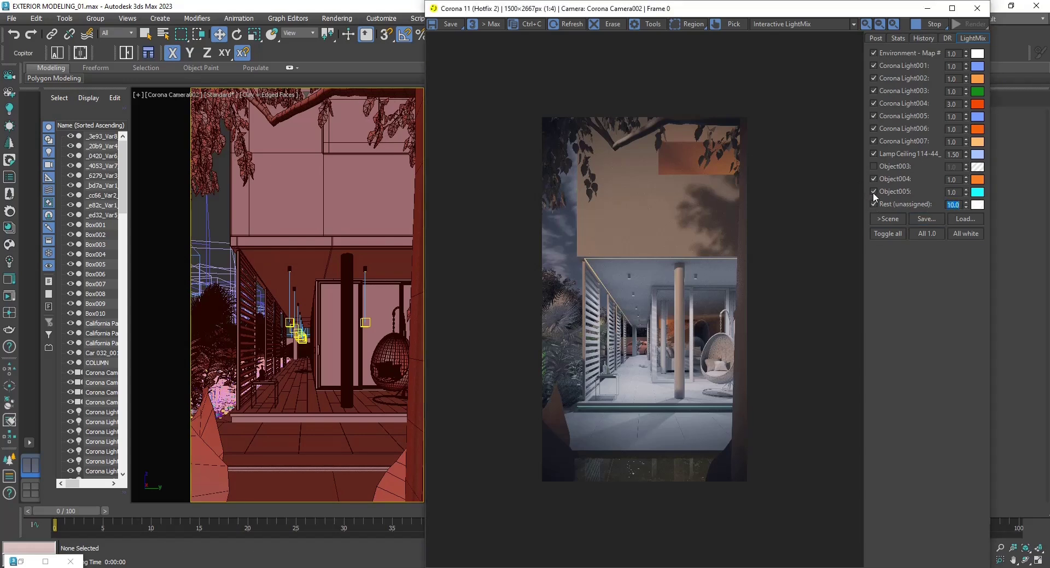
Step: View the Rest (unassigned) render element on its own, return to the Interactive LightMix and set the Rest (unassigned) intensity to 30
{"action": "left_click", "coordinate": [817, 24]}
{"action": "left_click", "coordinate": [775, 184]}
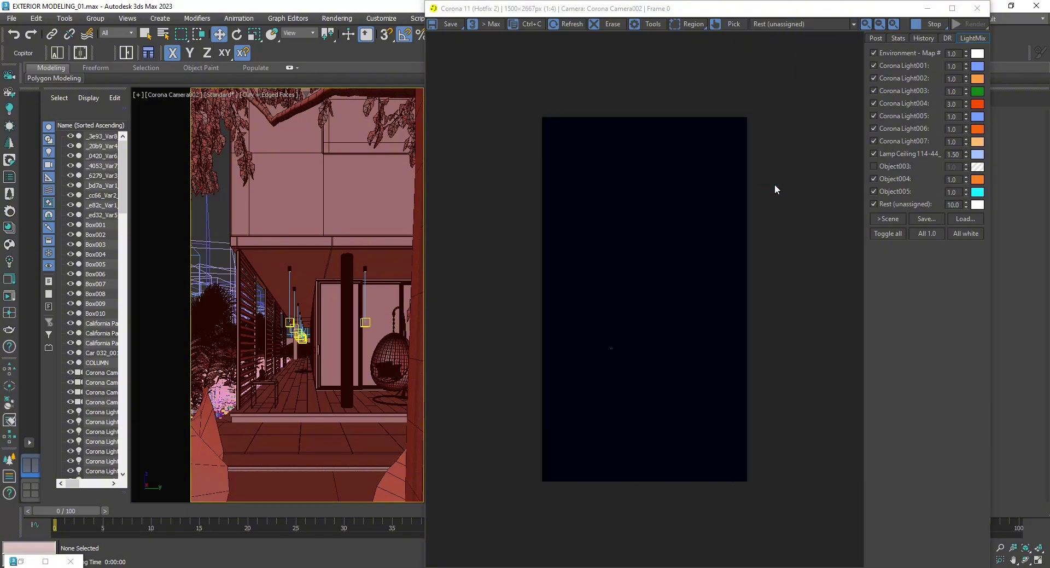
{"action": "type", "text": "30"}
{"action": "key", "text": "Return"}
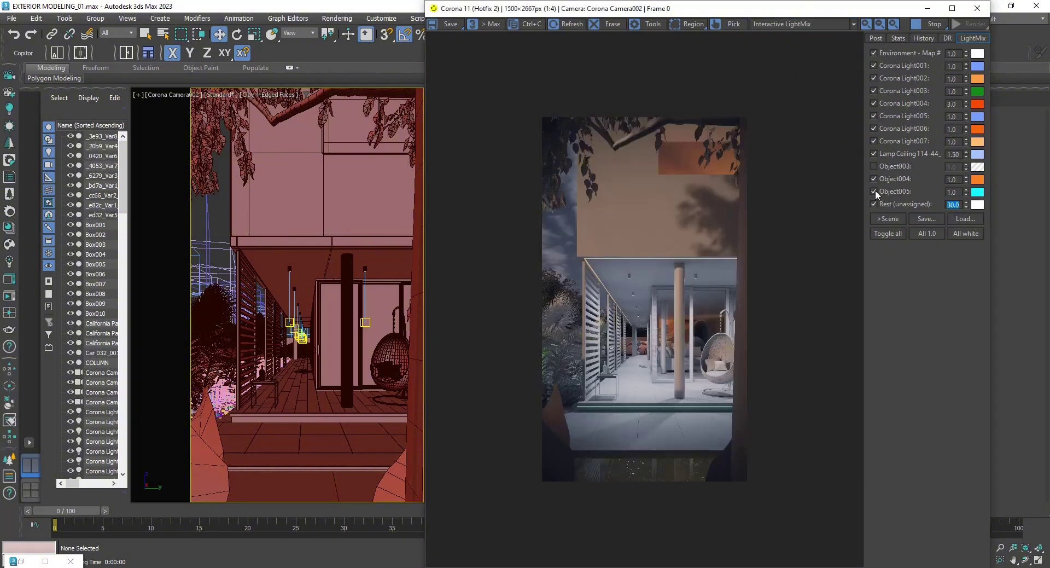
Step: Disable all lights except Rest (unassigned), and re-enable the Environment map to inspect the render with only these two
{"action": "left_click_drag", "start_coordinate": [876, 189], "coordinate": [875, 54]}
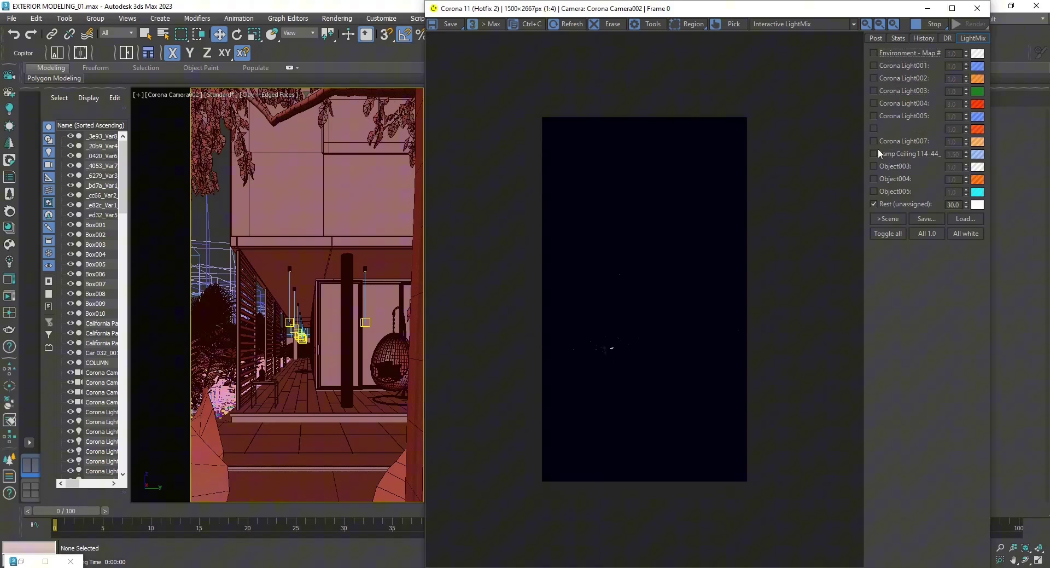
{"action": "left_click", "coordinate": [873, 53]}
{"action": "scroll", "coordinate": [612, 372], "scroll_direction": "up", "scroll_amount": 3}
{"action": "scroll", "coordinate": [566, 325], "scroll_direction": "down", "scroll_amount": 3}
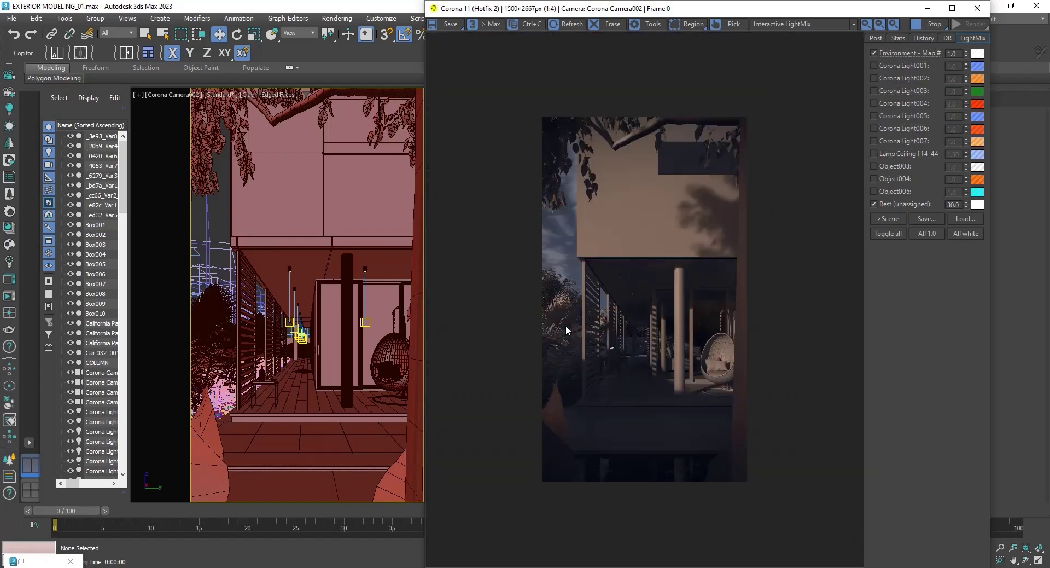
{"action": "scroll", "coordinate": [549, 342], "scroll_direction": "up", "scroll_amount": 1}
{"action": "scroll", "coordinate": [549, 342], "scroll_direction": "down", "scroll_amount": 1}
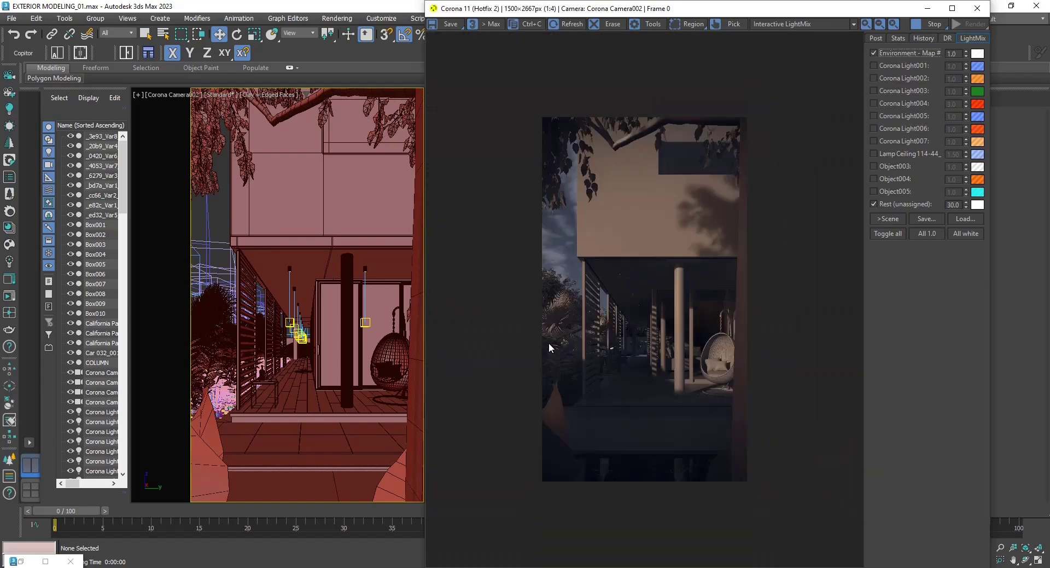
Step: Re-enable Object005, Object004, Lamp Ceiling and Corona Light007 through Light001 one after another, leaving Object003 off
{"action": "left_click", "coordinate": [874, 192]}
{"action": "left_click", "coordinate": [874, 180]}
{"action": "left_click", "coordinate": [874, 154]}
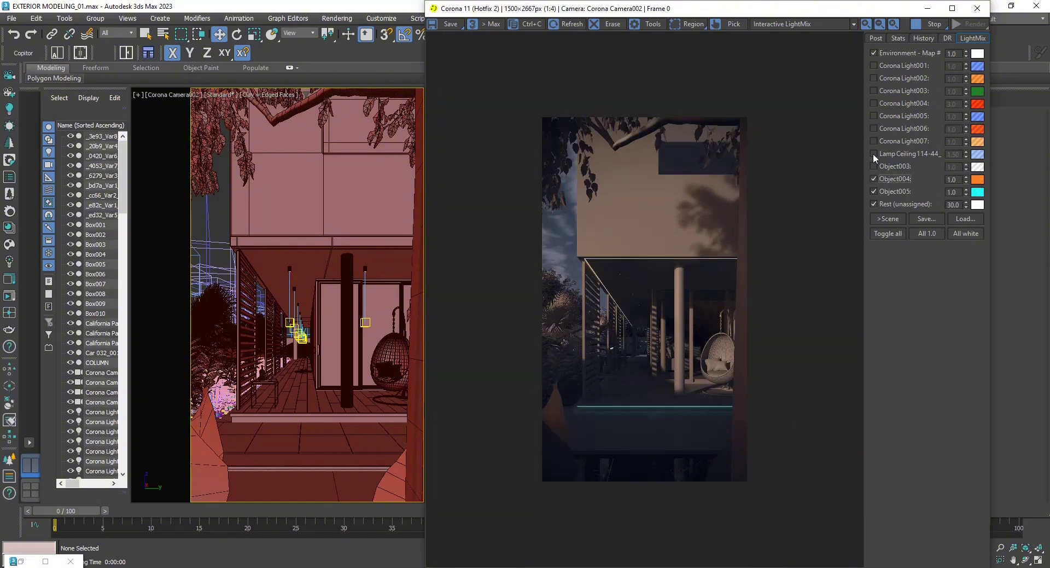
{"action": "left_click", "coordinate": [874, 141]}
{"action": "left_click", "coordinate": [874, 129]}
{"action": "left_click", "coordinate": [874, 116]}
{"action": "left_click", "coordinate": [874, 104]}
{"action": "left_click", "coordinate": [874, 90]}
{"action": "left_click", "coordinate": [874, 79]}
{"action": "left_click", "coordinate": [874, 65]}
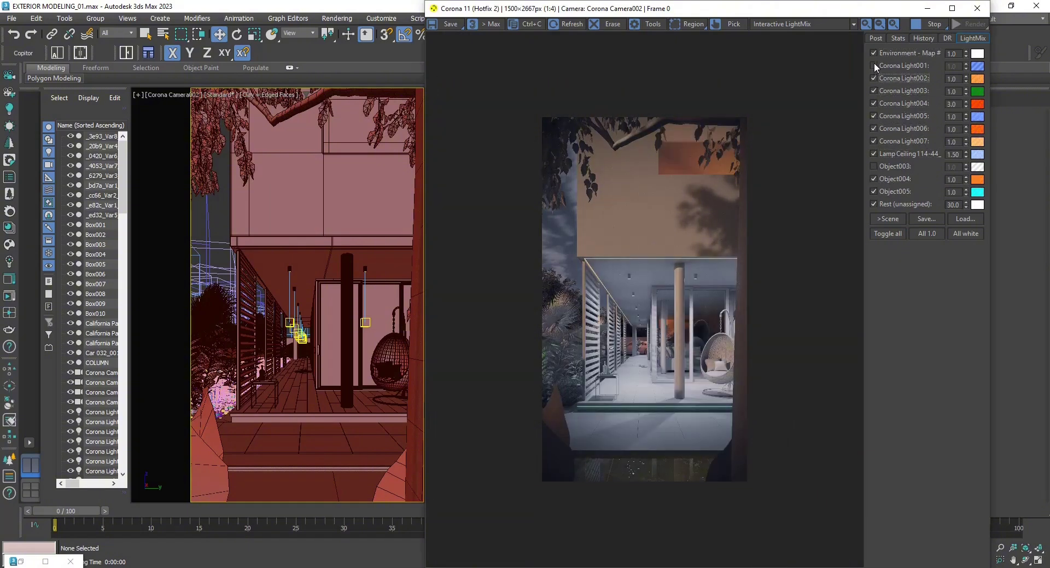